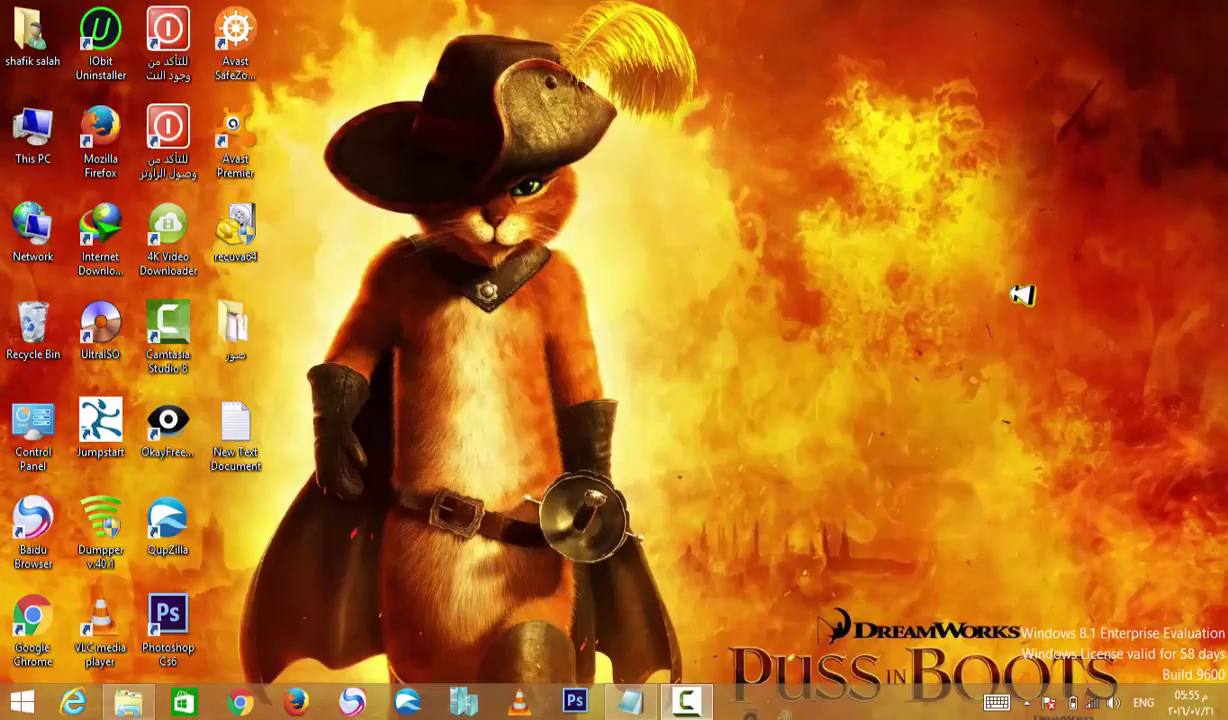
{"action": "right_click", "coordinate": [808, 201]}
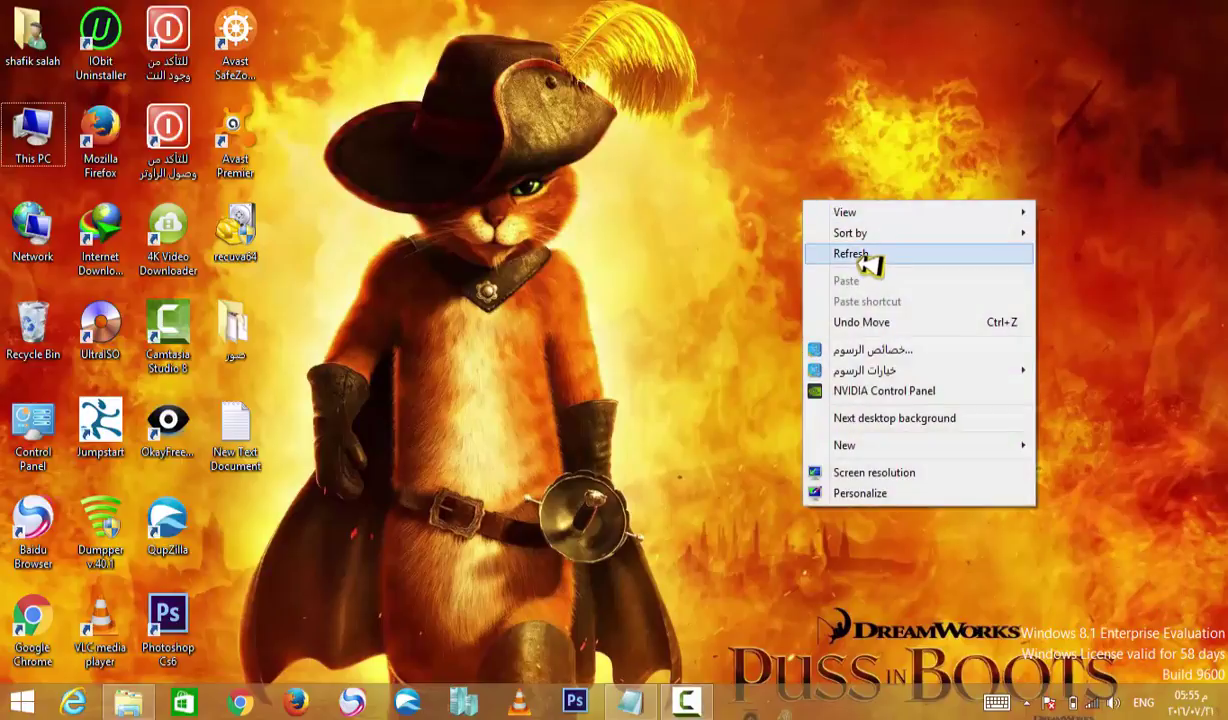
{"action": "left_click", "coordinate": [905, 254]}
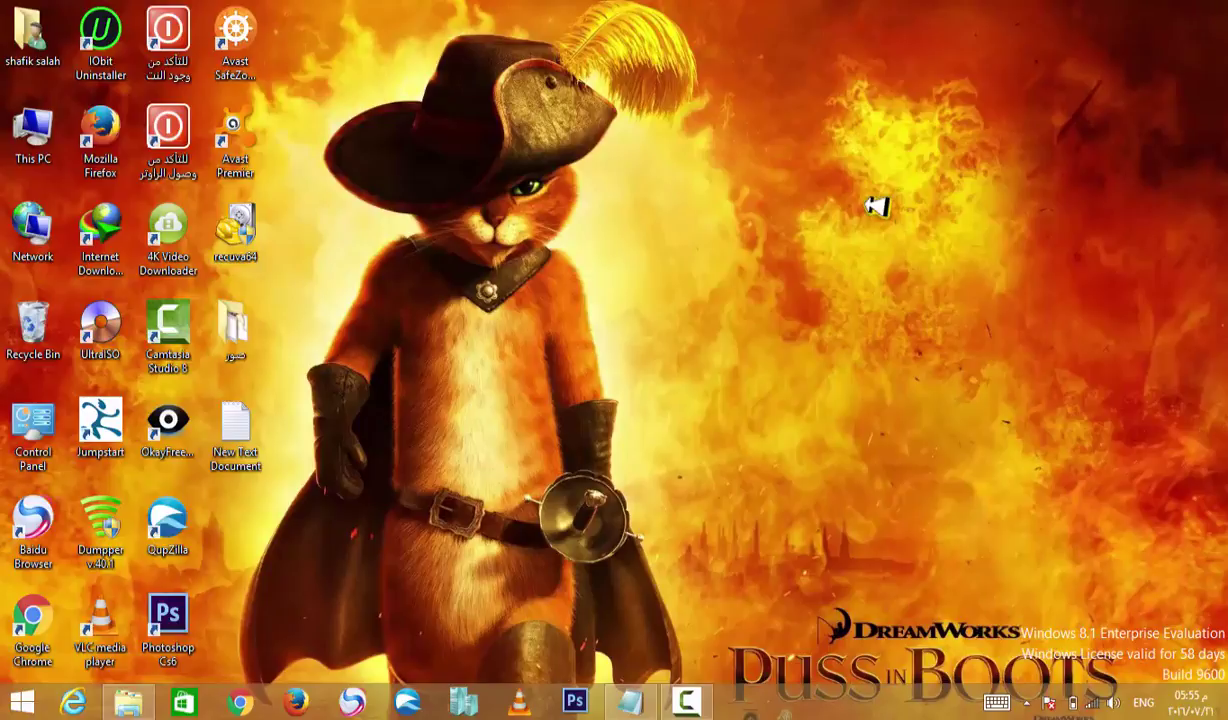
{"action": "right_click", "coordinate": [876, 140]}
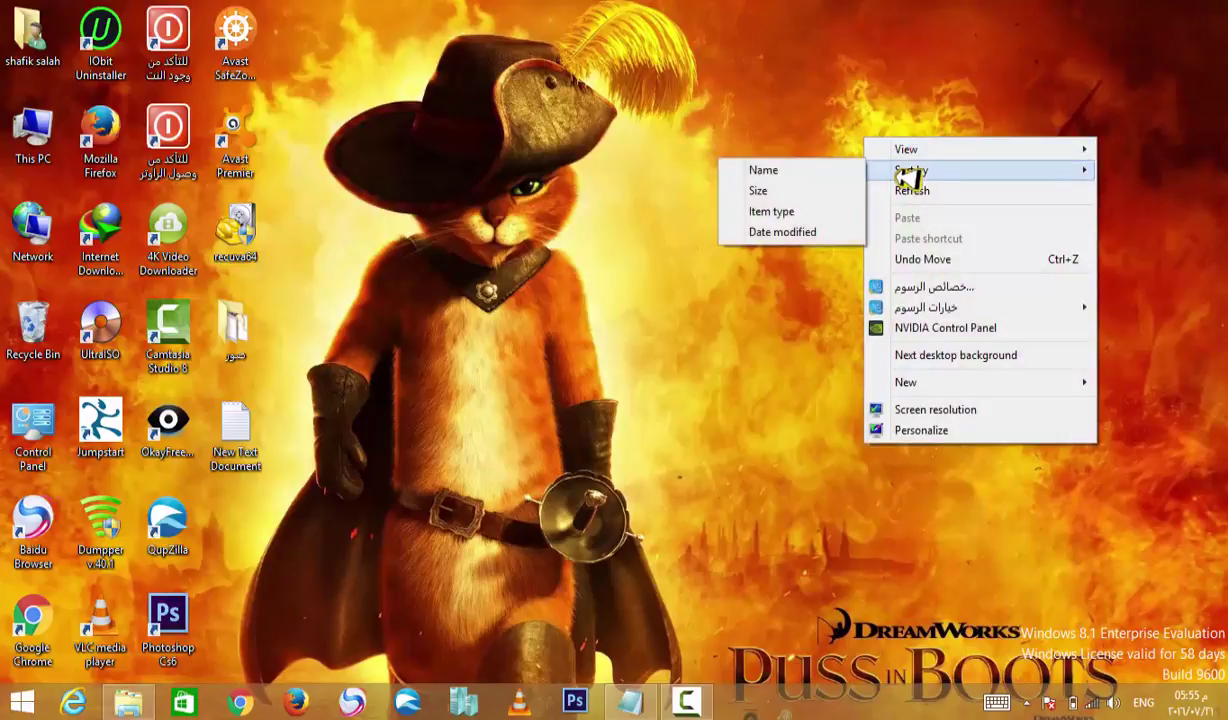
{"action": "left_click", "coordinate": [908, 187]}
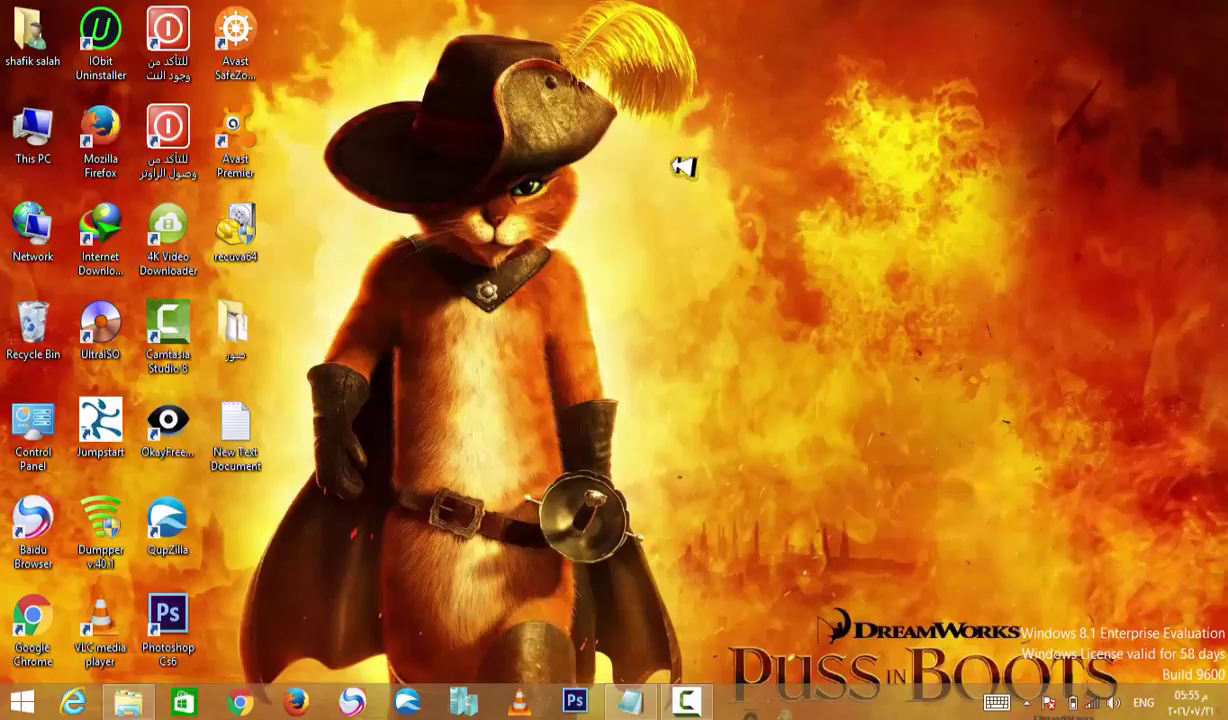
Open Task Manager to view the running processes, close it, and repeat this with another way of opening it
{"action": "right_click", "coordinate": [800, 708]}
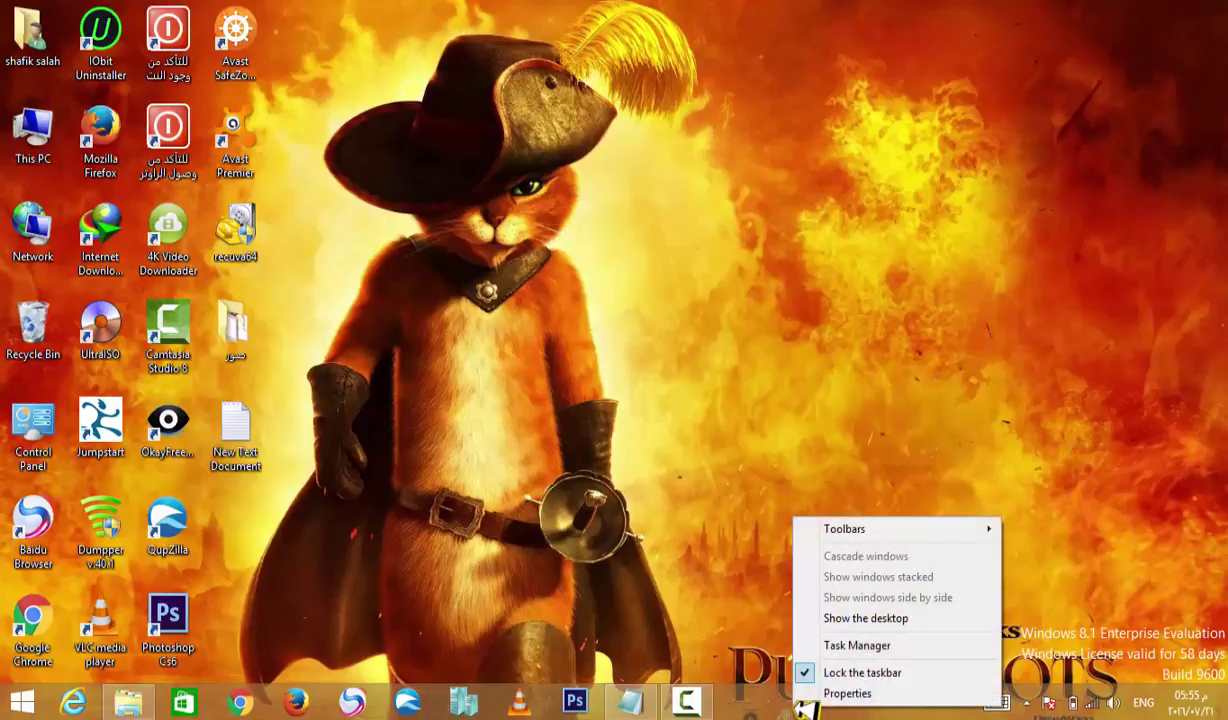
{"action": "left_click", "coordinate": [839, 570]}
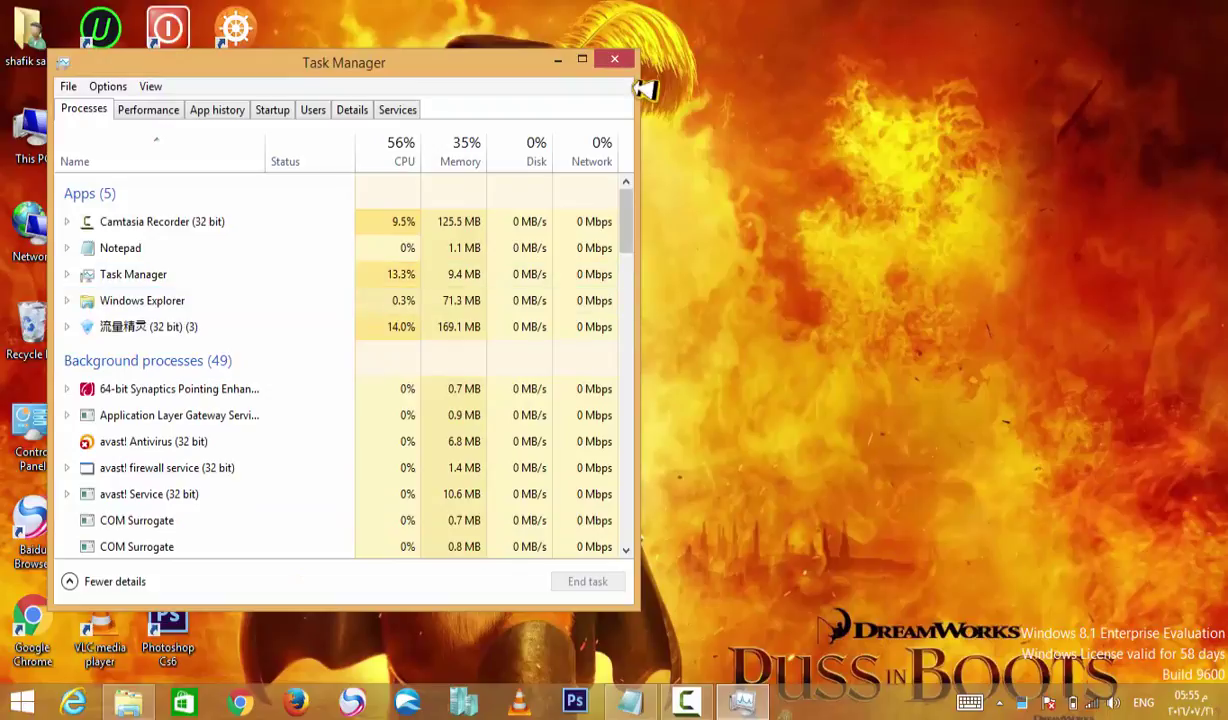
{"action": "left_click", "coordinate": [614, 59]}
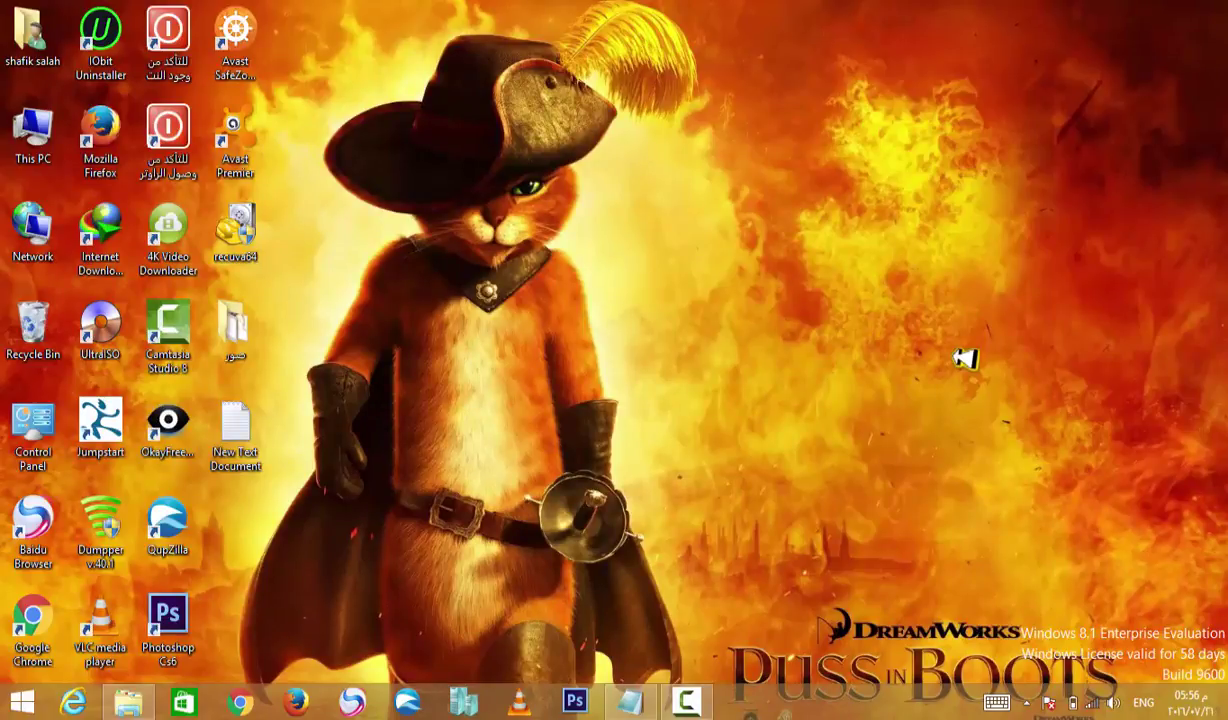
{"action": "key", "text": "ctrl+shift+Escape"}
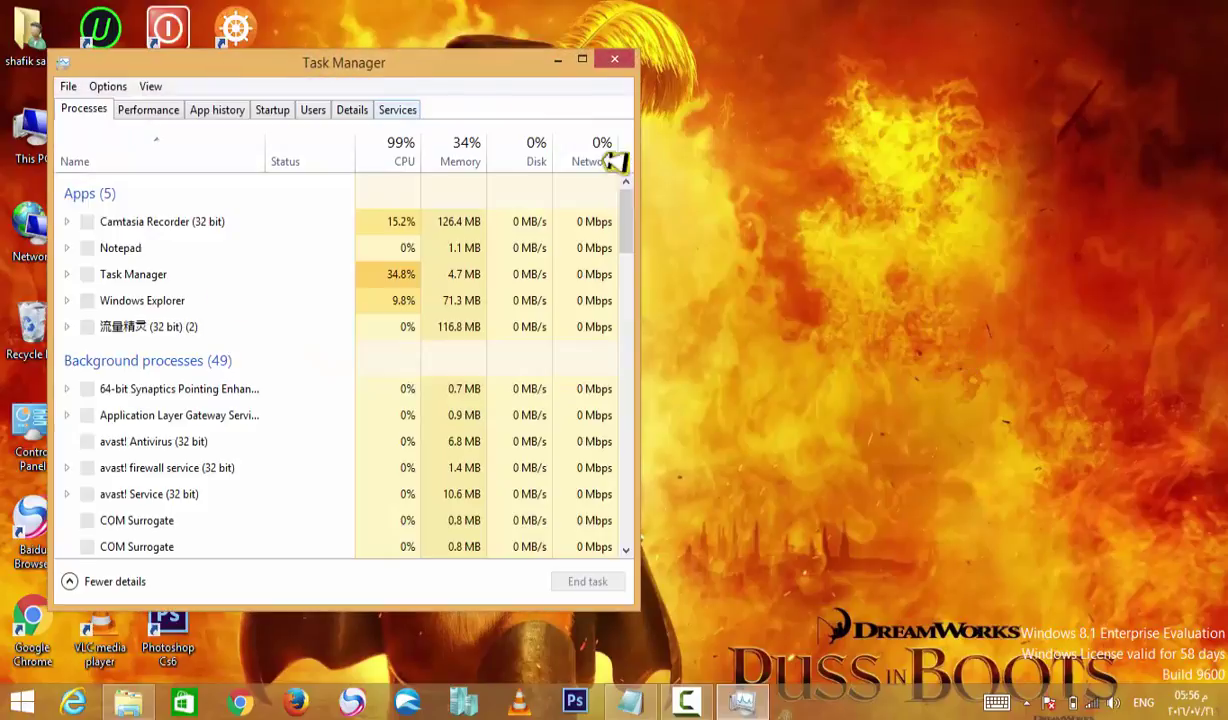
{"action": "left_click", "coordinate": [617, 59]}
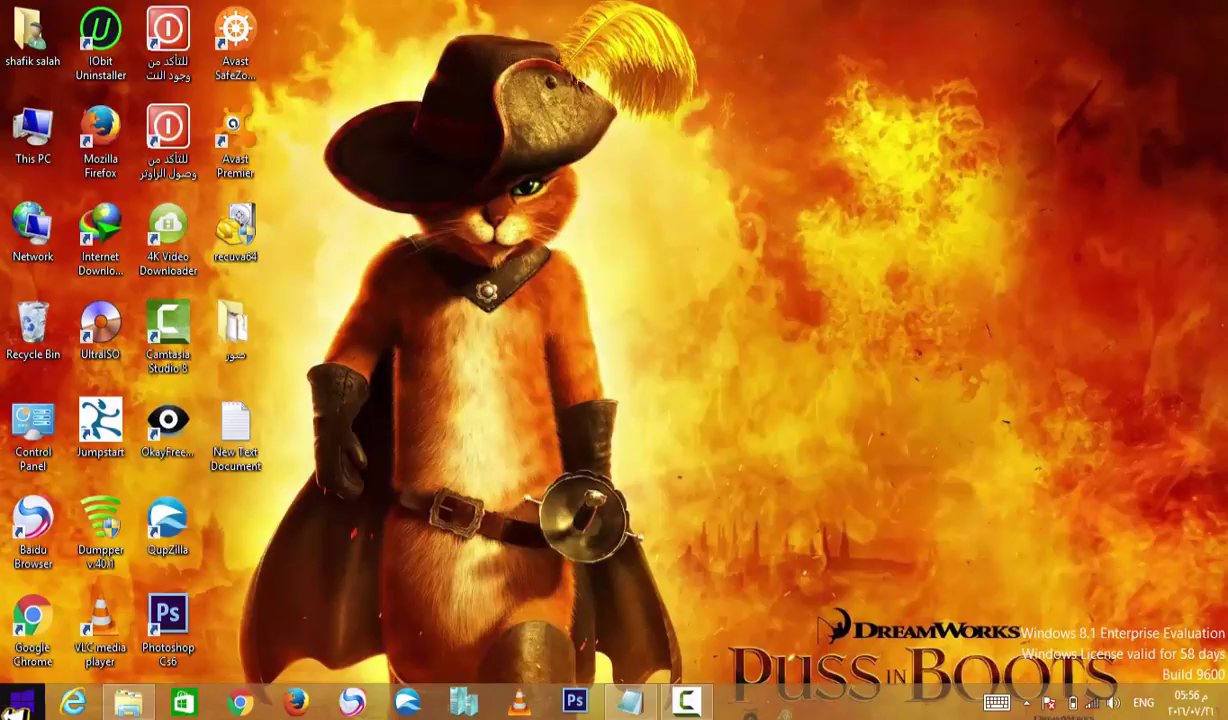
Check the startup programs in Task Manager for the disabled Microsoft Windows Based script host entry, and close Task Manager
{"action": "right_click", "coordinate": [30, 705]}
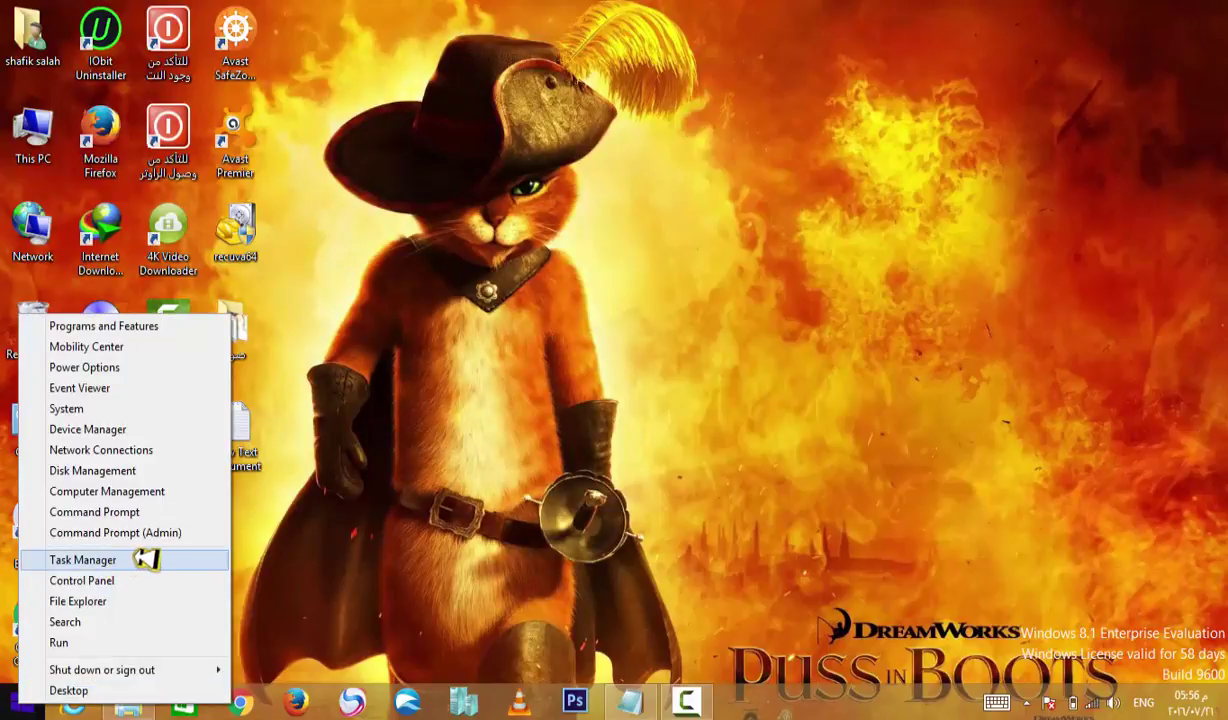
{"action": "left_click", "coordinate": [267, 381]}
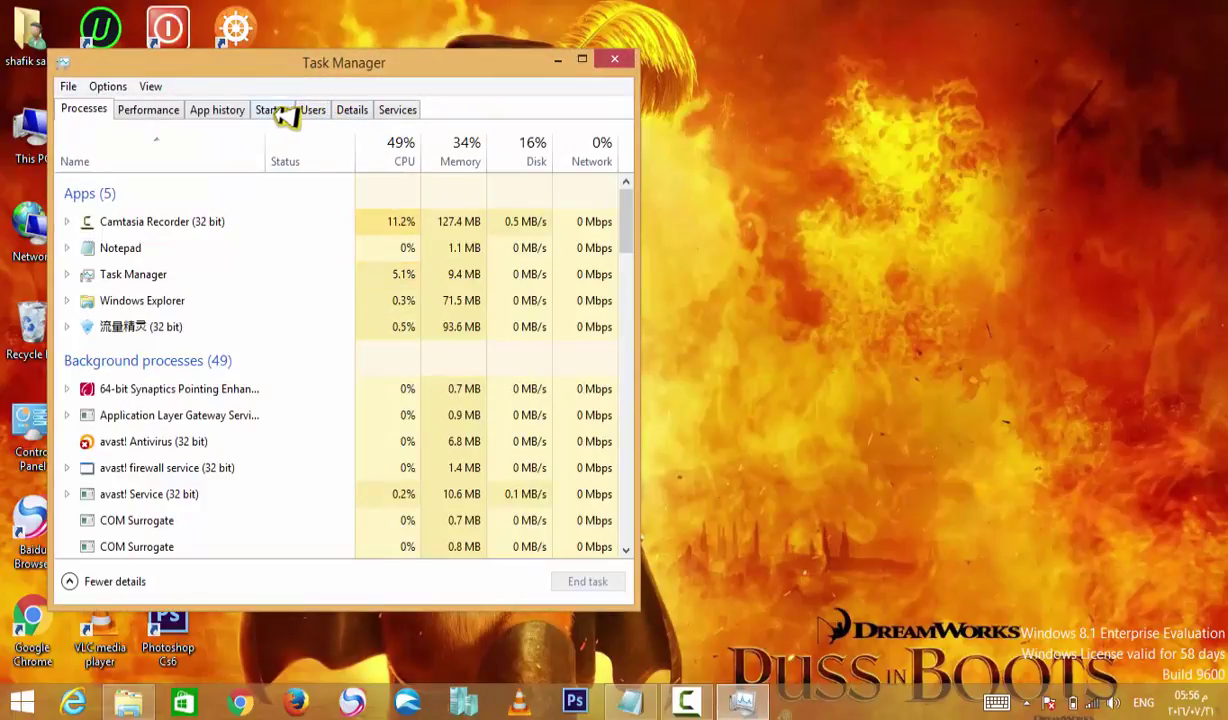
{"action": "left_click", "coordinate": [287, 114]}
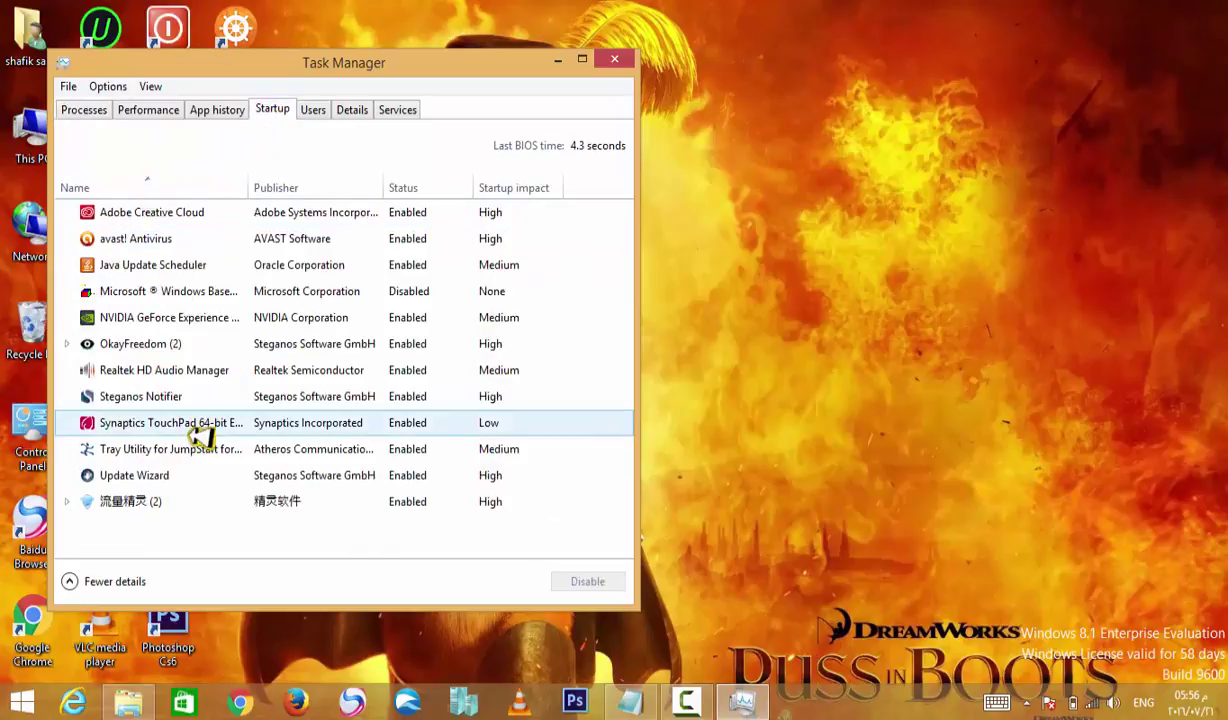
{"action": "key", "text": "s"}
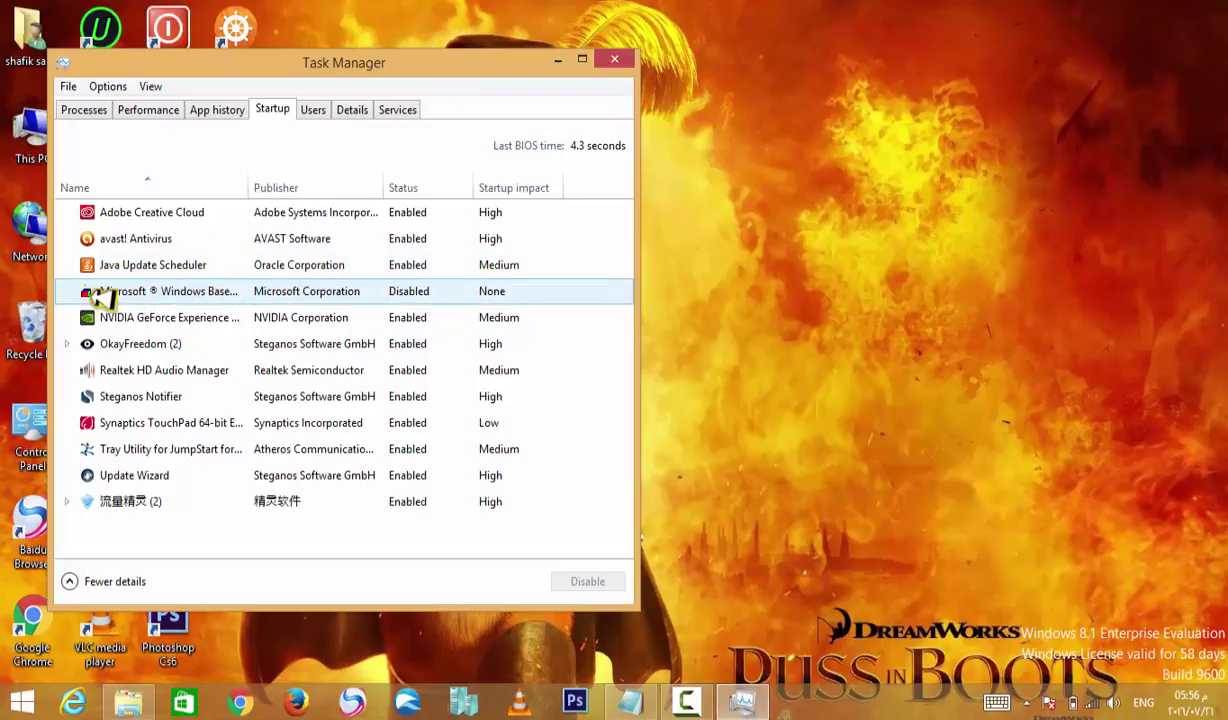
{"action": "left_click", "coordinate": [427, 297]}
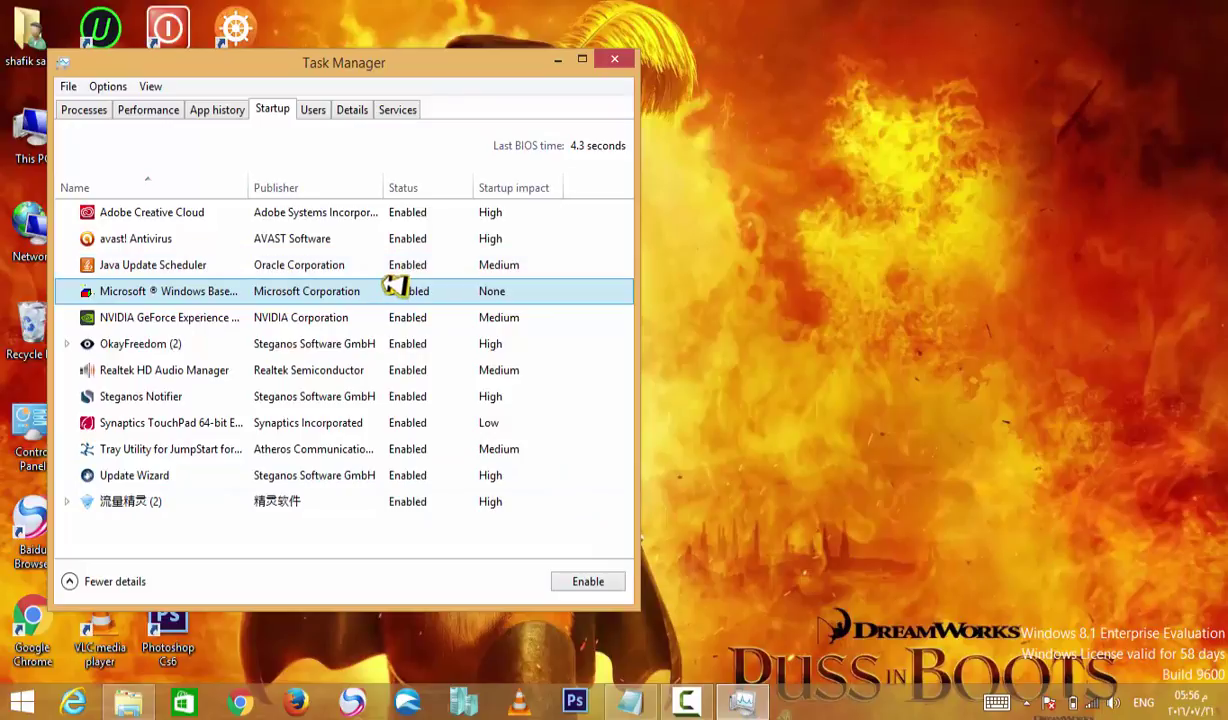
{"action": "left_click", "coordinate": [621, 61]}
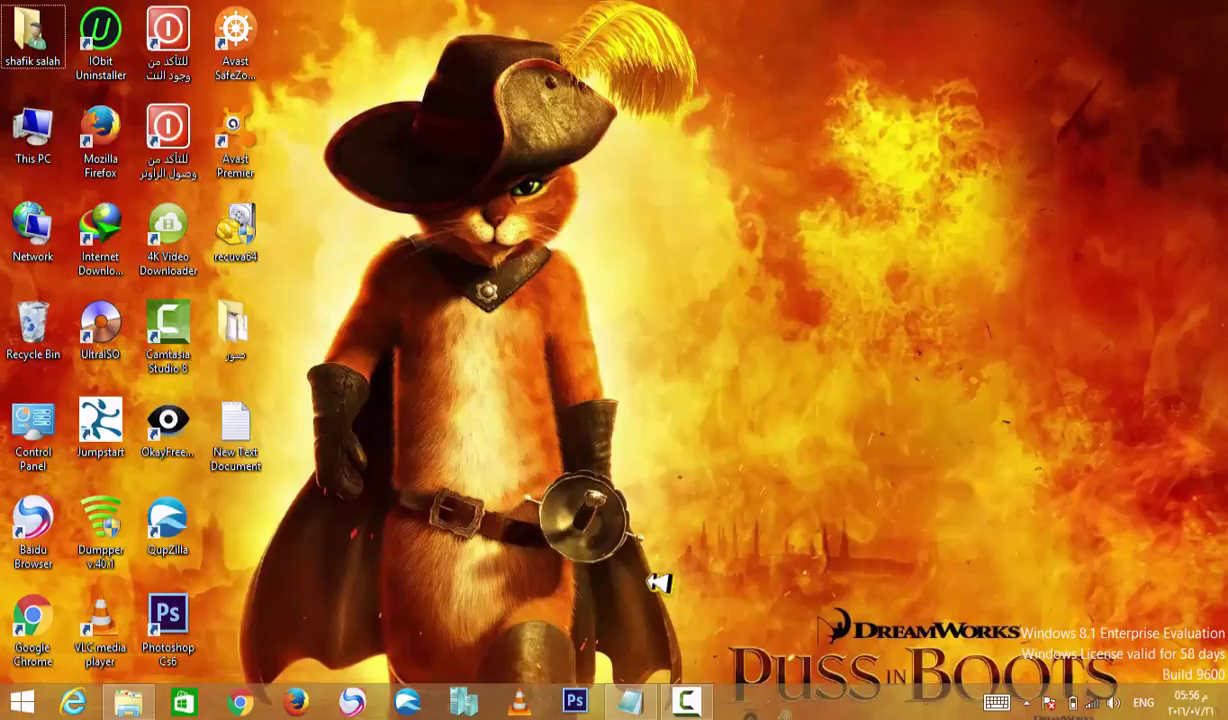
Look up the file name in the New Text Document note and search Local Disk (C:) for wscript.exe
{"action": "left_click", "coordinate": [648, 704]}
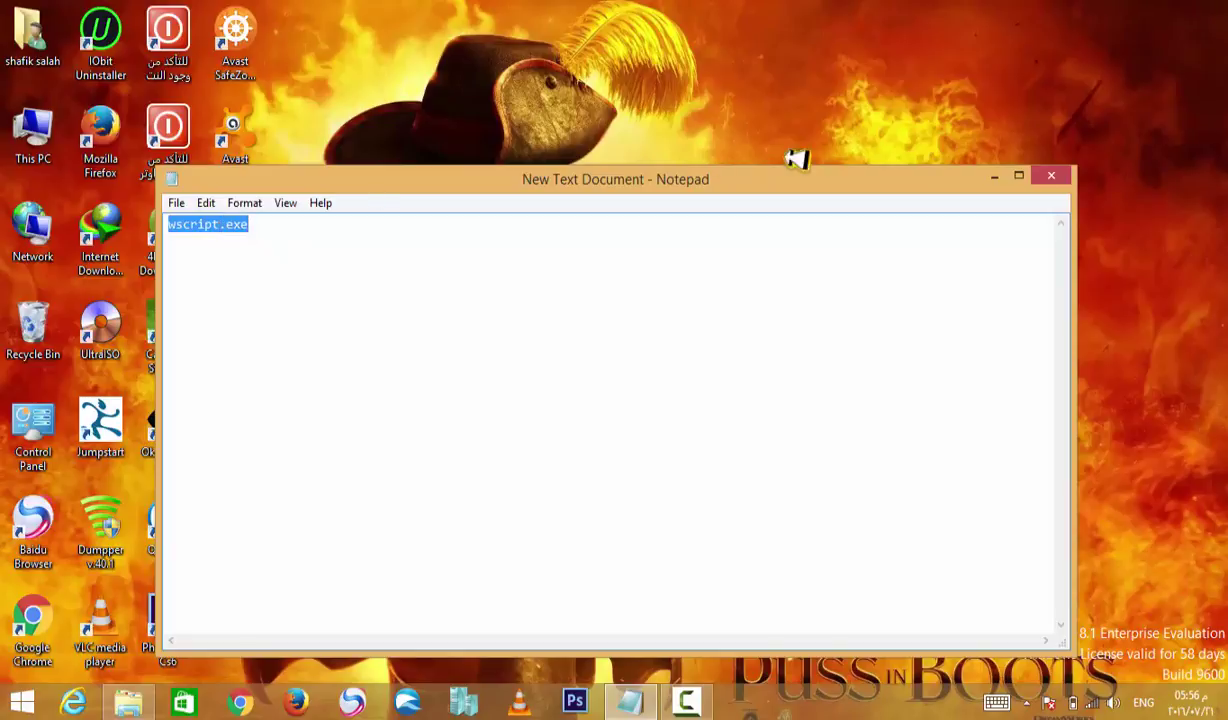
{"action": "left_click", "coordinate": [1004, 176]}
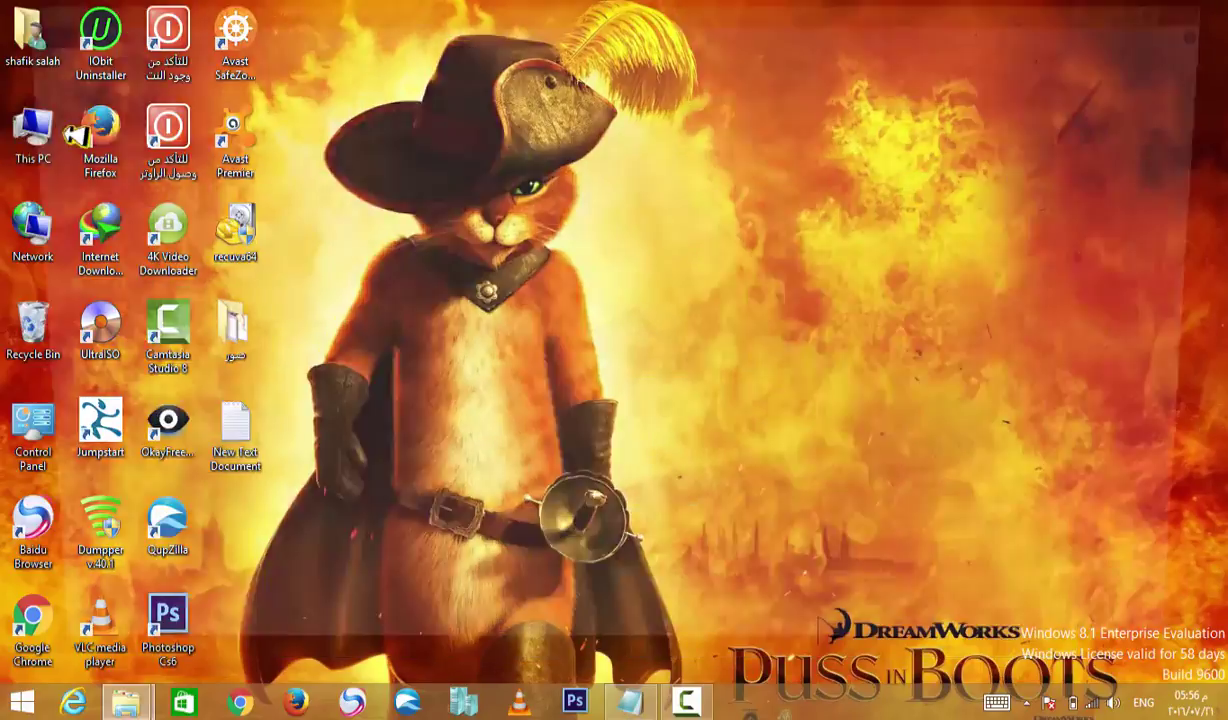
{"action": "double_click", "coordinate": [40, 132]}
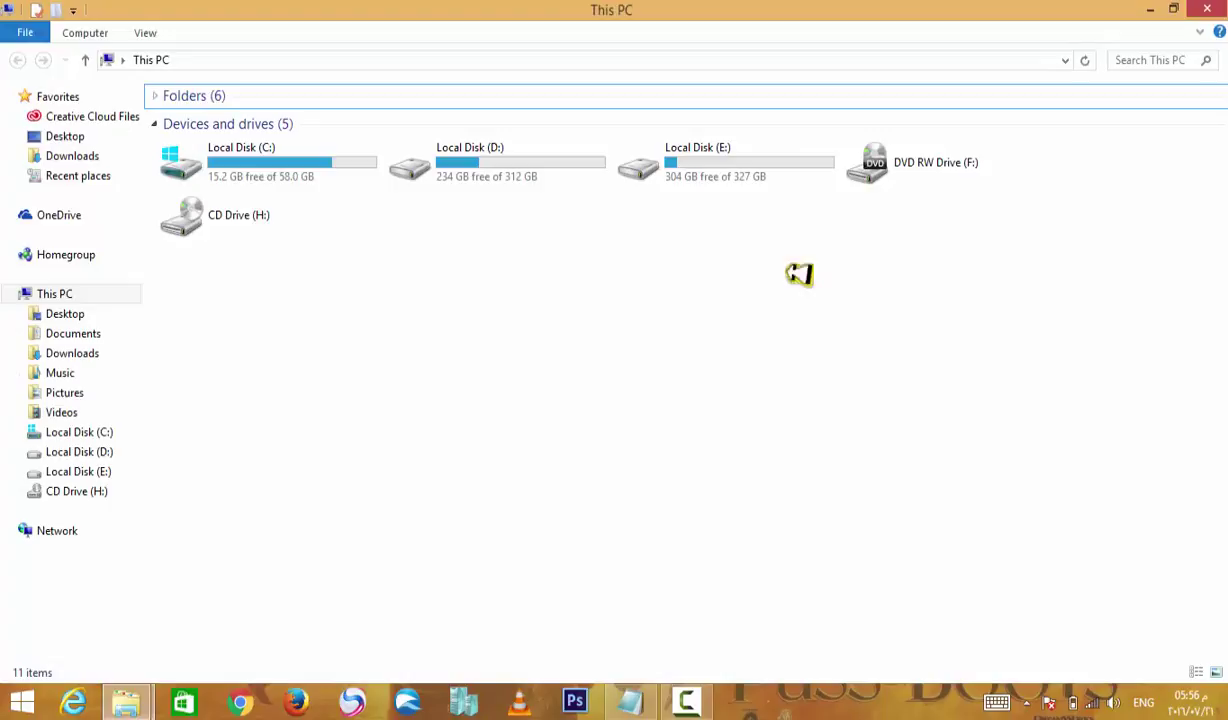
{"action": "double_click", "coordinate": [318, 168]}
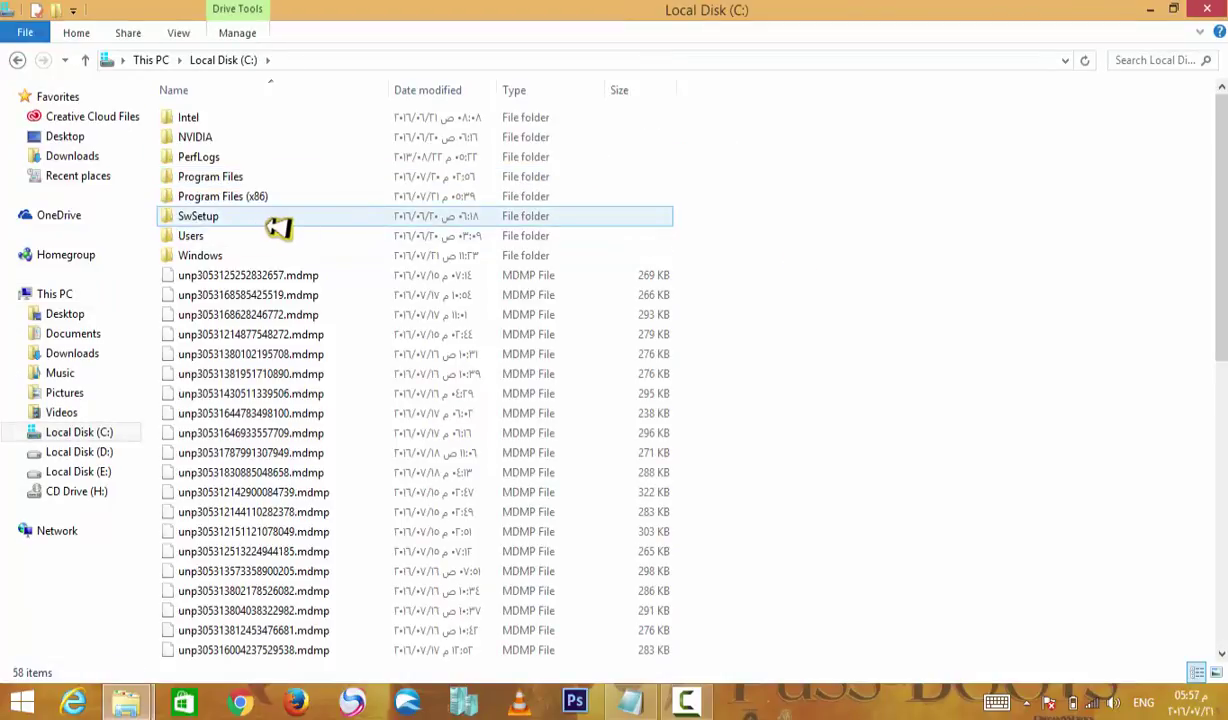
{"action": "left_click", "coordinate": [1155, 60]}
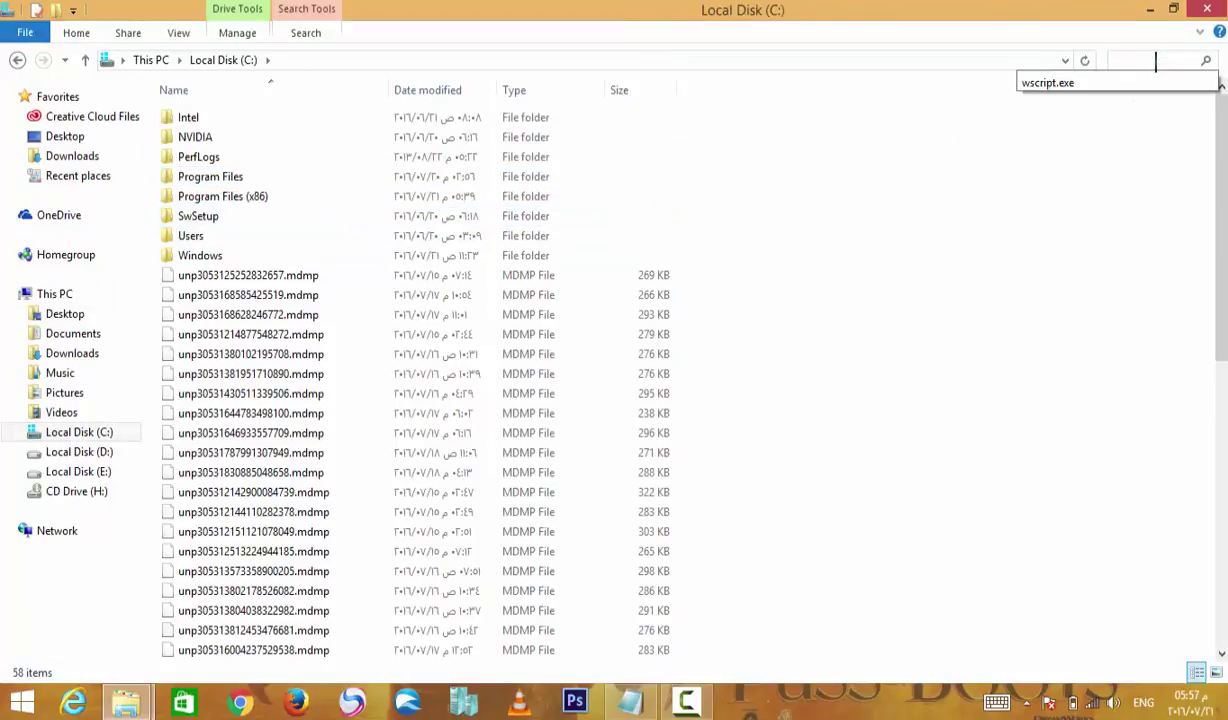
{"action": "key", "text": "Down"}
{"action": "key", "text": "Return"}
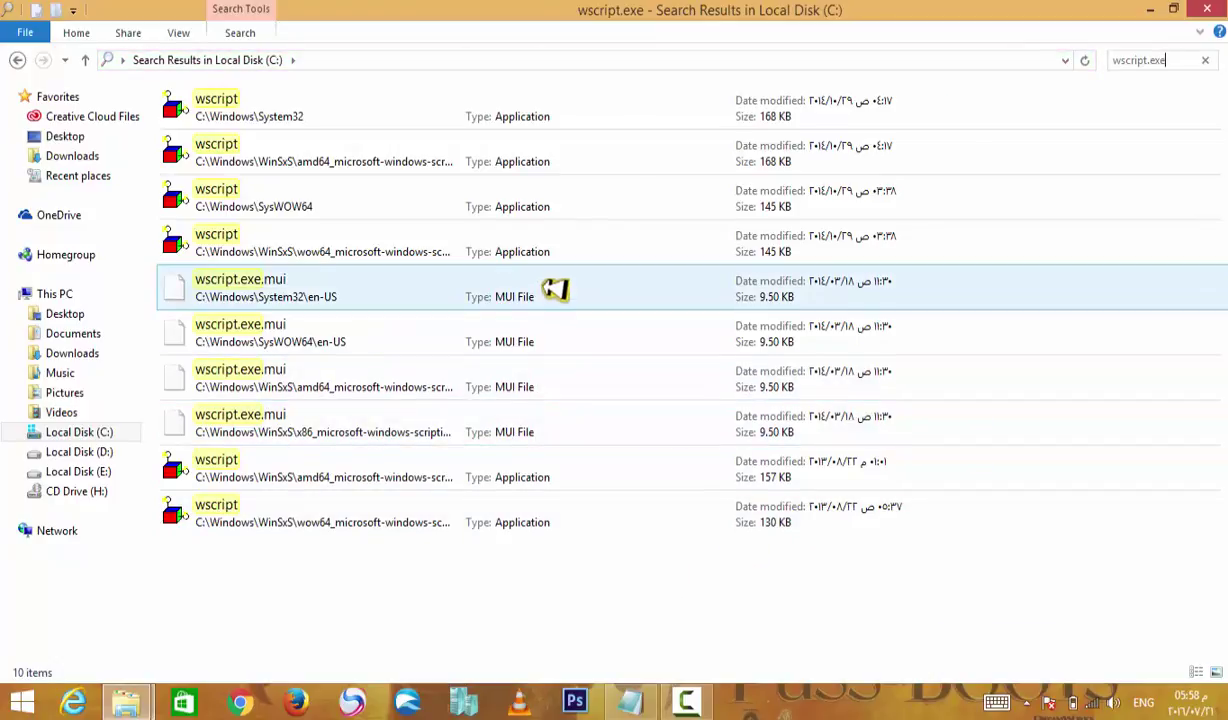
Try to permanently delete the four wscript.exe.mui files from the search results with administrator permission, and cancel the deletion
{"action": "left_click", "coordinate": [510, 430]}
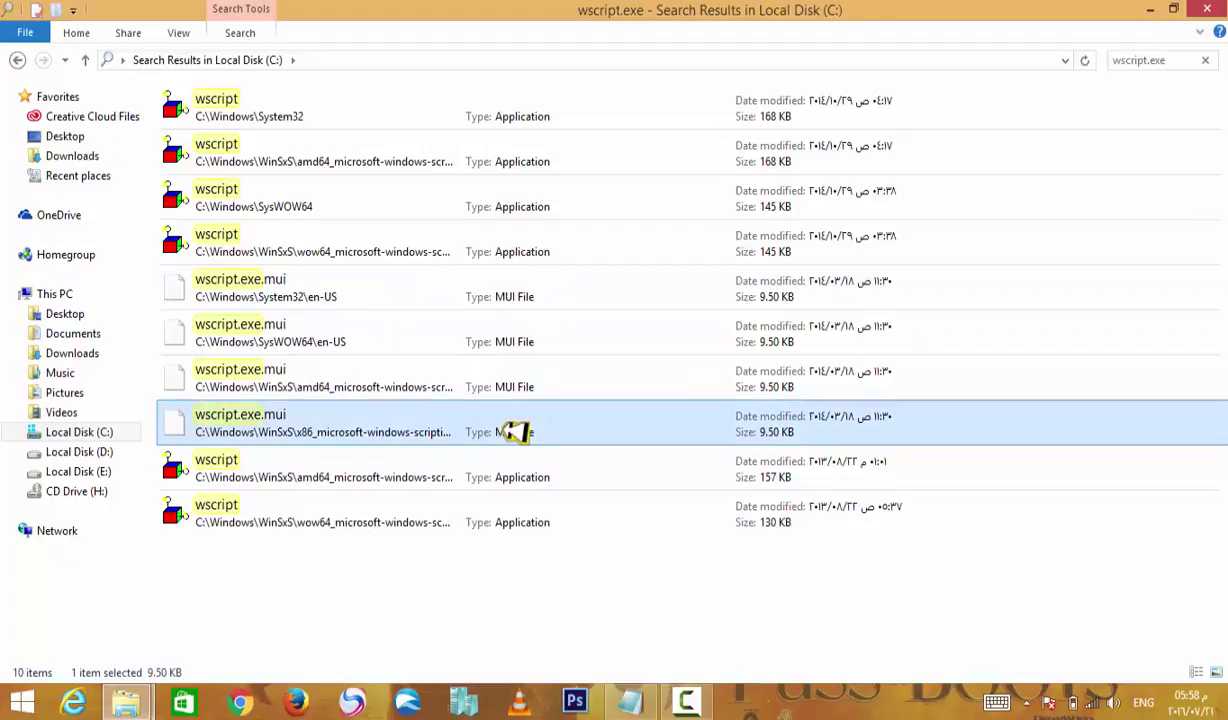
{"action": "left_click", "coordinate": [441, 373], "text": "ctrl"}
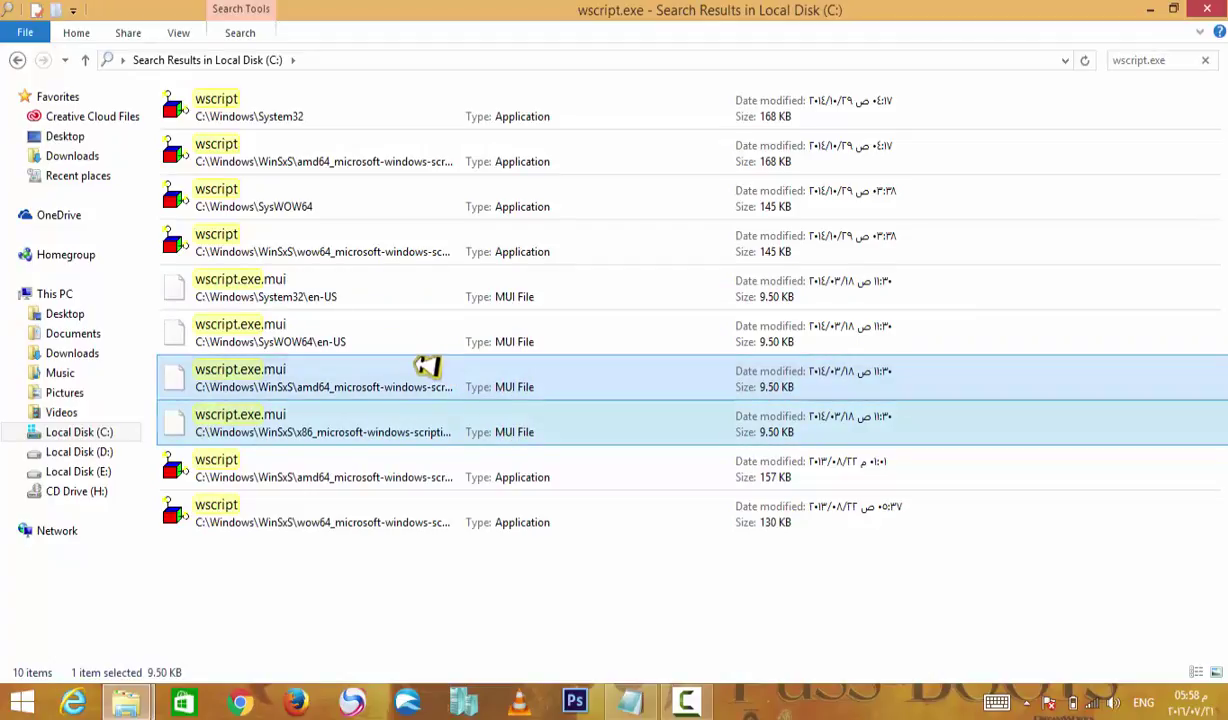
{"action": "left_click", "coordinate": [411, 335], "text": "ctrl"}
{"action": "left_click", "coordinate": [411, 300], "text": "ctrl"}
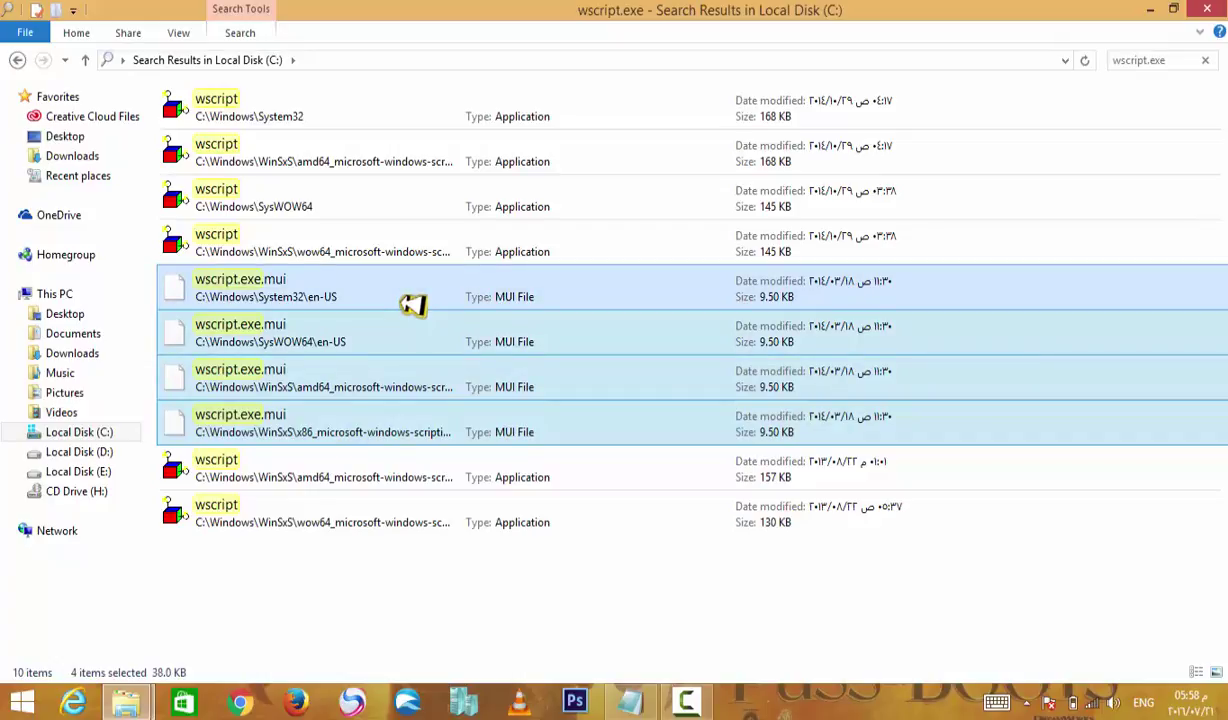
{"action": "key", "text": "shift+Delete"}
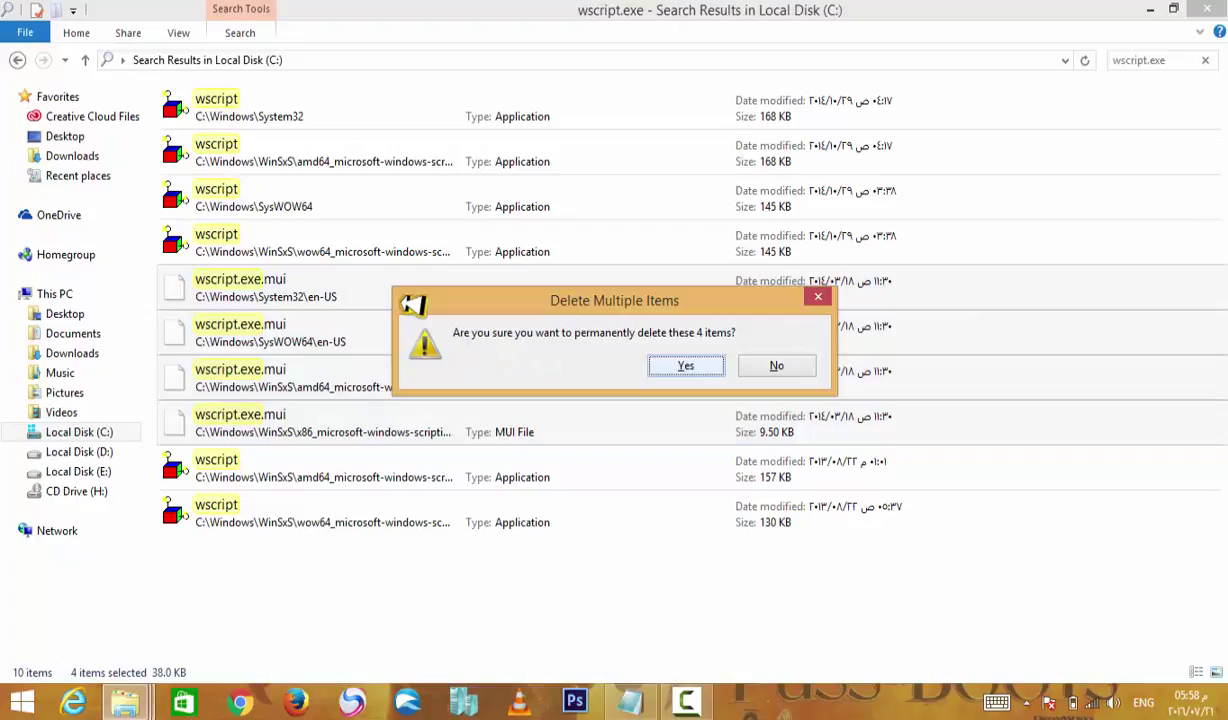
{"action": "key", "text": "Return"}
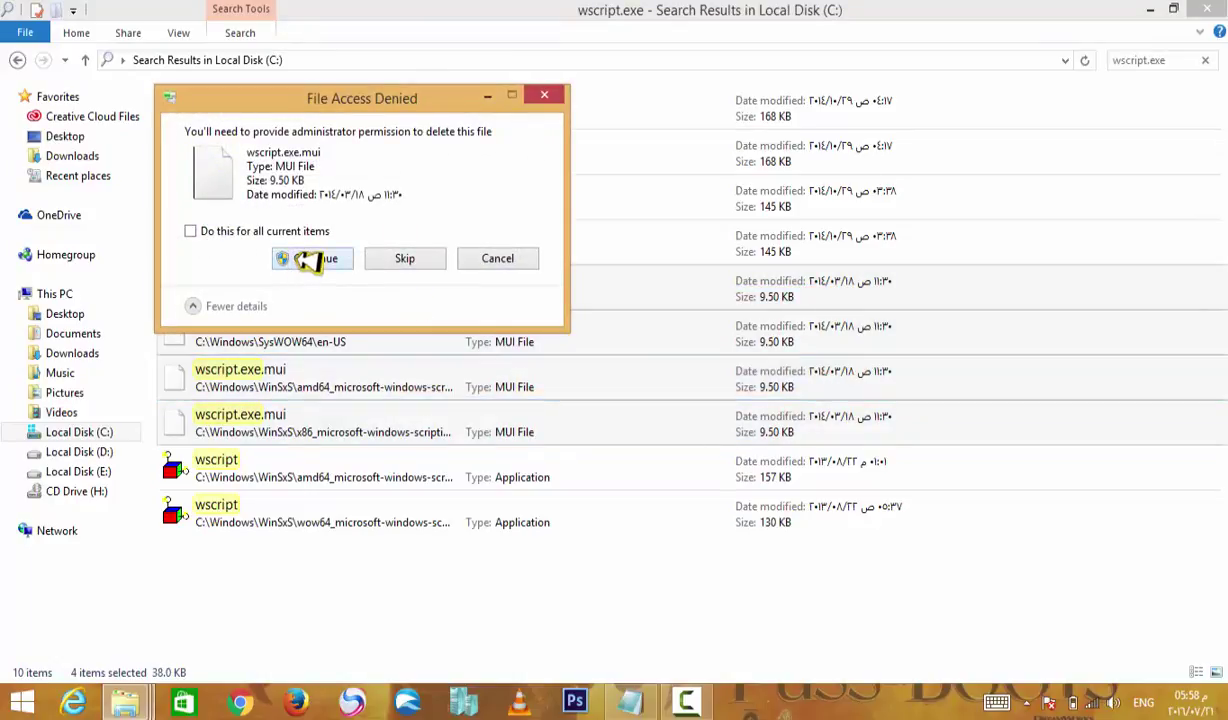
{"action": "left_click", "coordinate": [306, 260]}
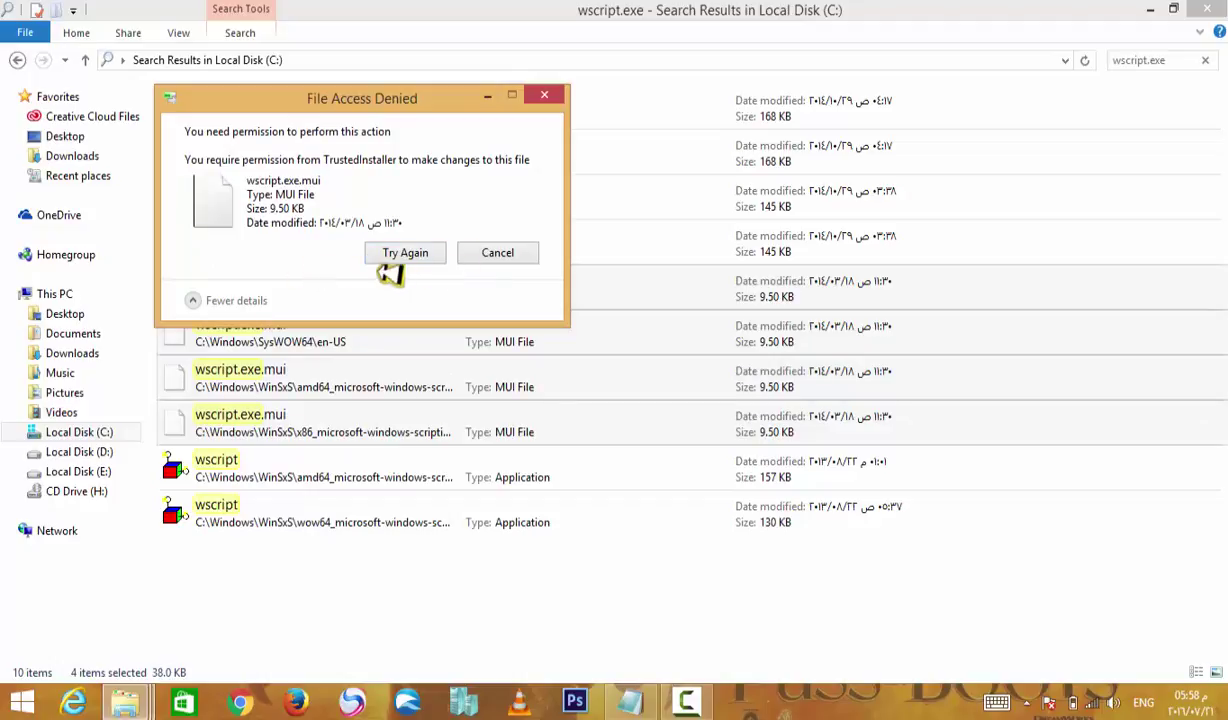
{"action": "left_click", "coordinate": [498, 254]}
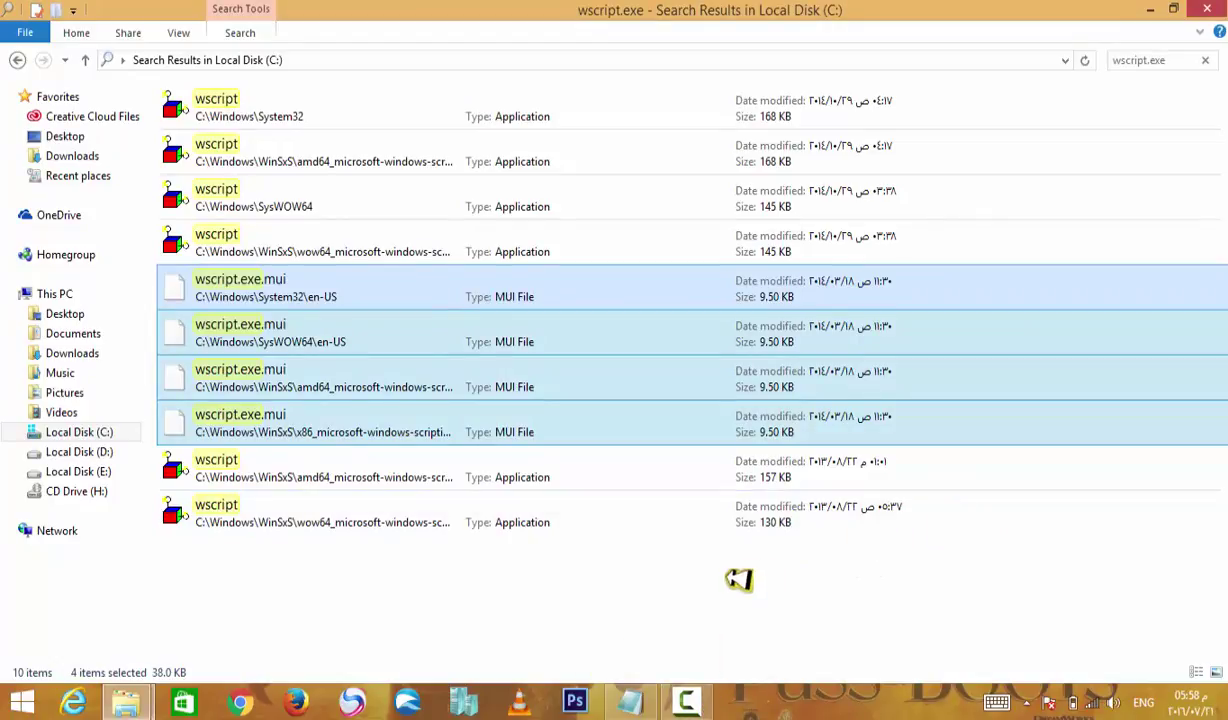
{"action": "left_click", "coordinate": [686, 700]}
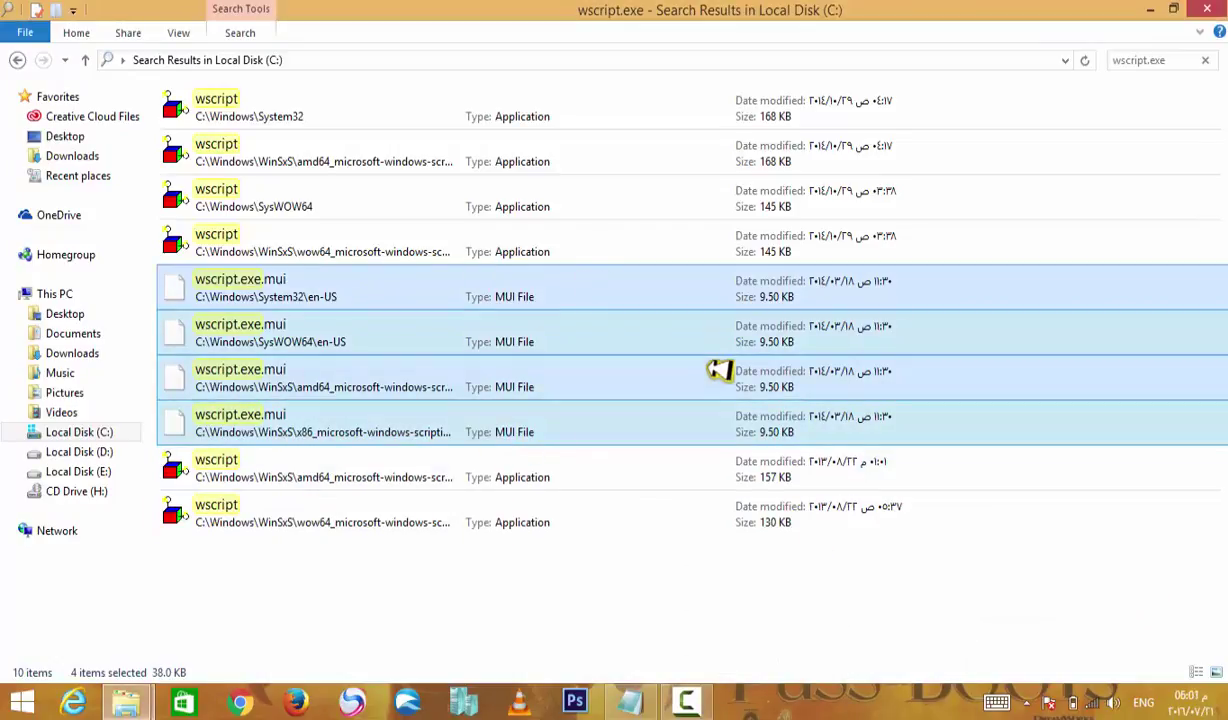
Copy the InstallTakeOwnership registry file from the Downloads folder in the user's personal folder, and return to the desktop
{"action": "left_click", "coordinate": [1155, 9]}
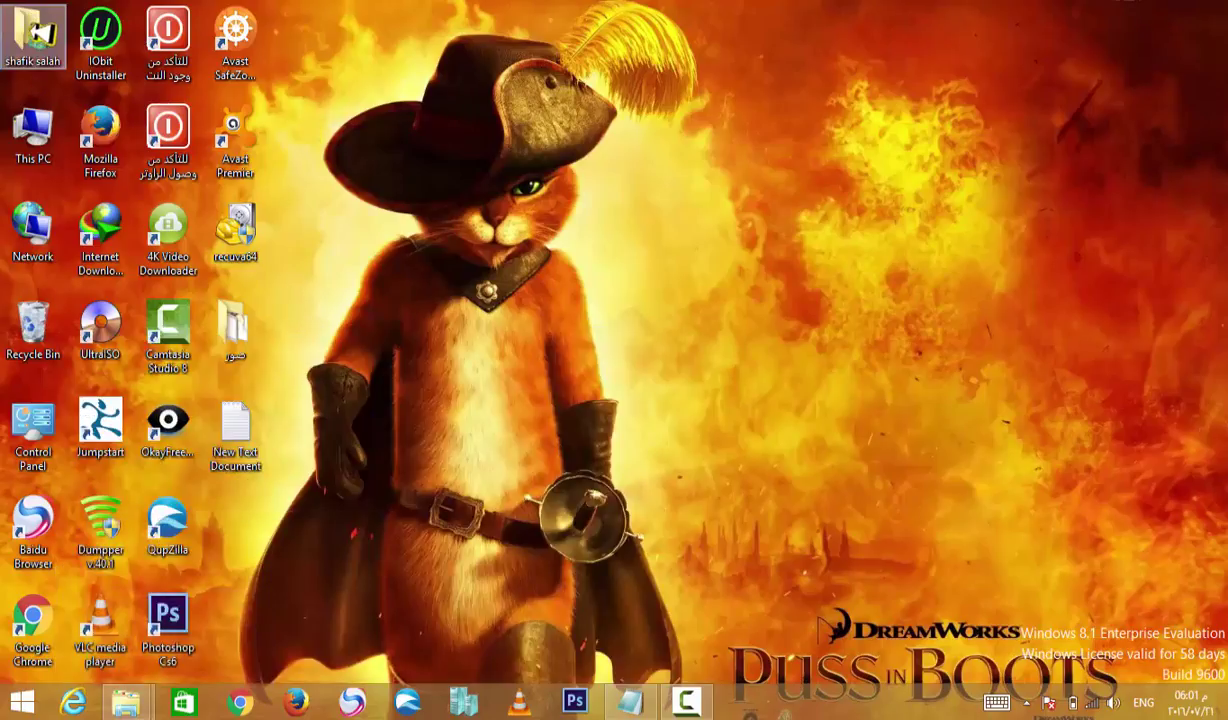
{"action": "double_click", "coordinate": [33, 30]}
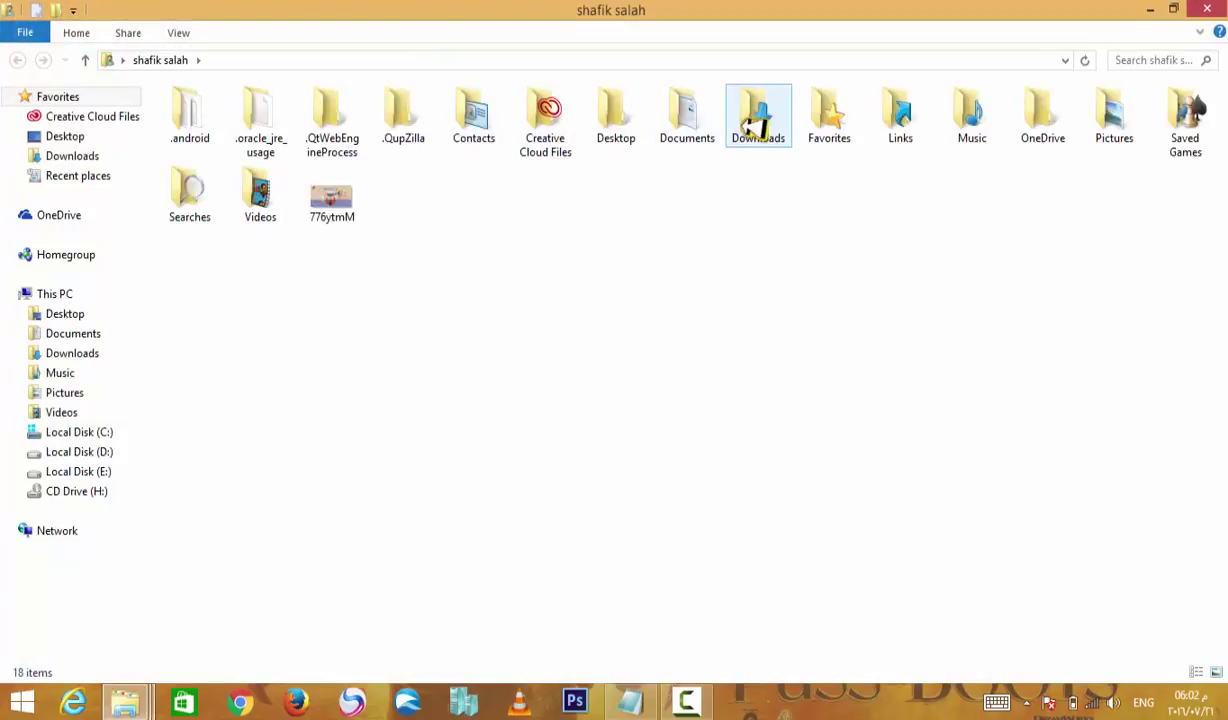
{"action": "double_click", "coordinate": [754, 127]}
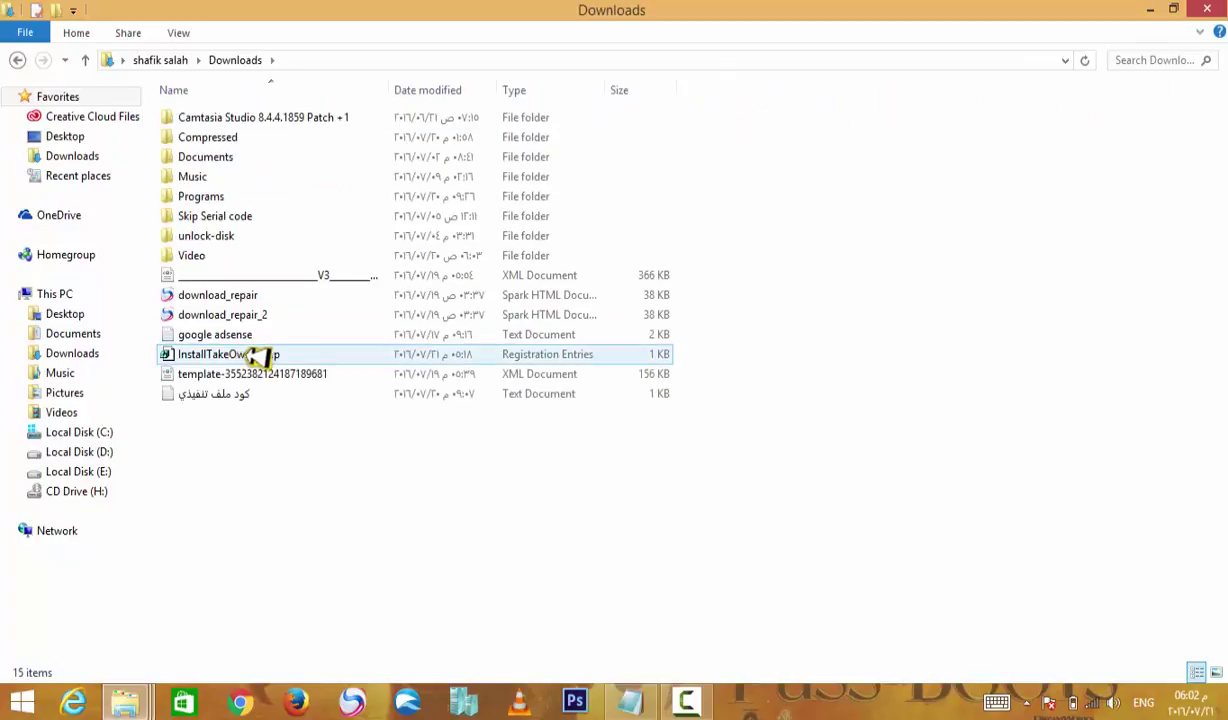
{"action": "left_click", "coordinate": [265, 356]}
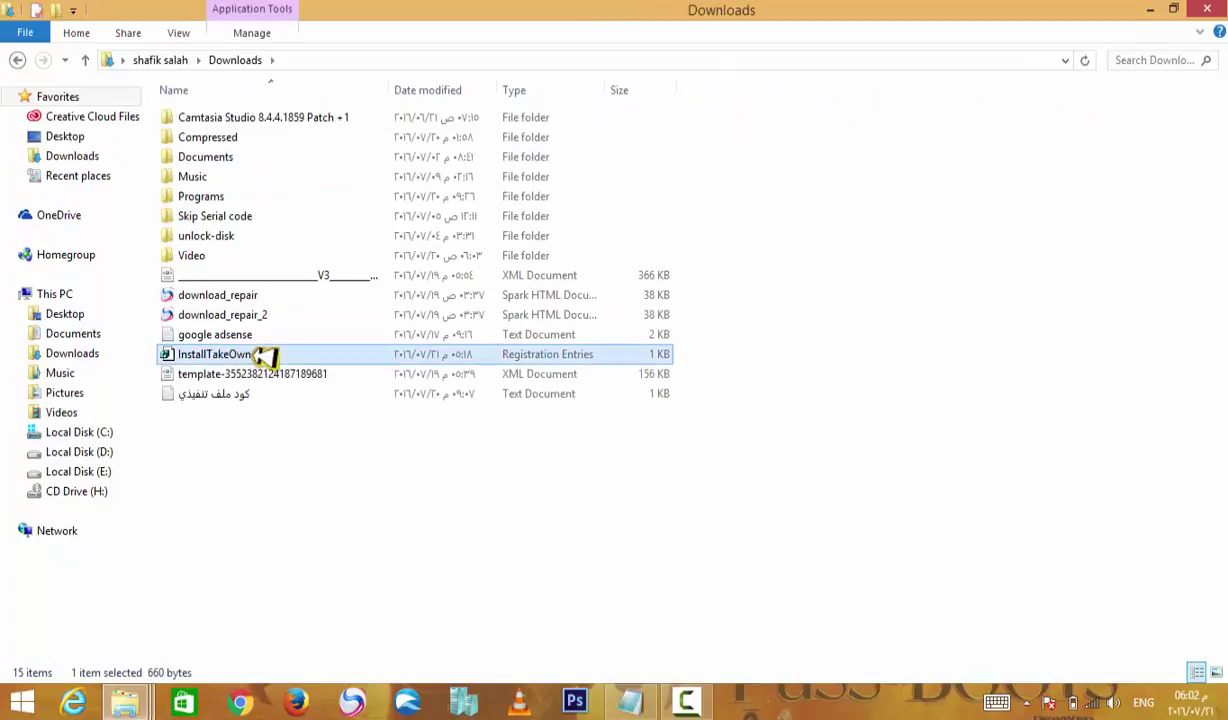
{"action": "right_click", "coordinate": [265, 356]}
{"action": "left_click", "coordinate": [300, 575]}
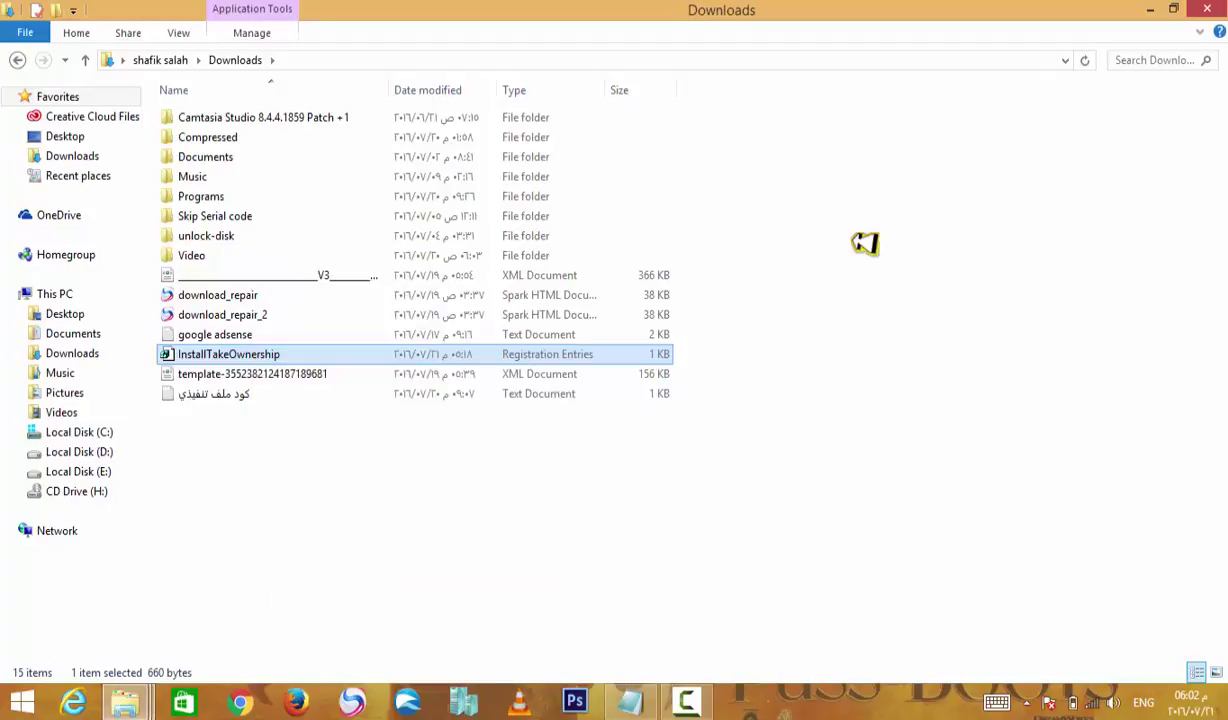
{"action": "left_click", "coordinate": [1212, 9]}
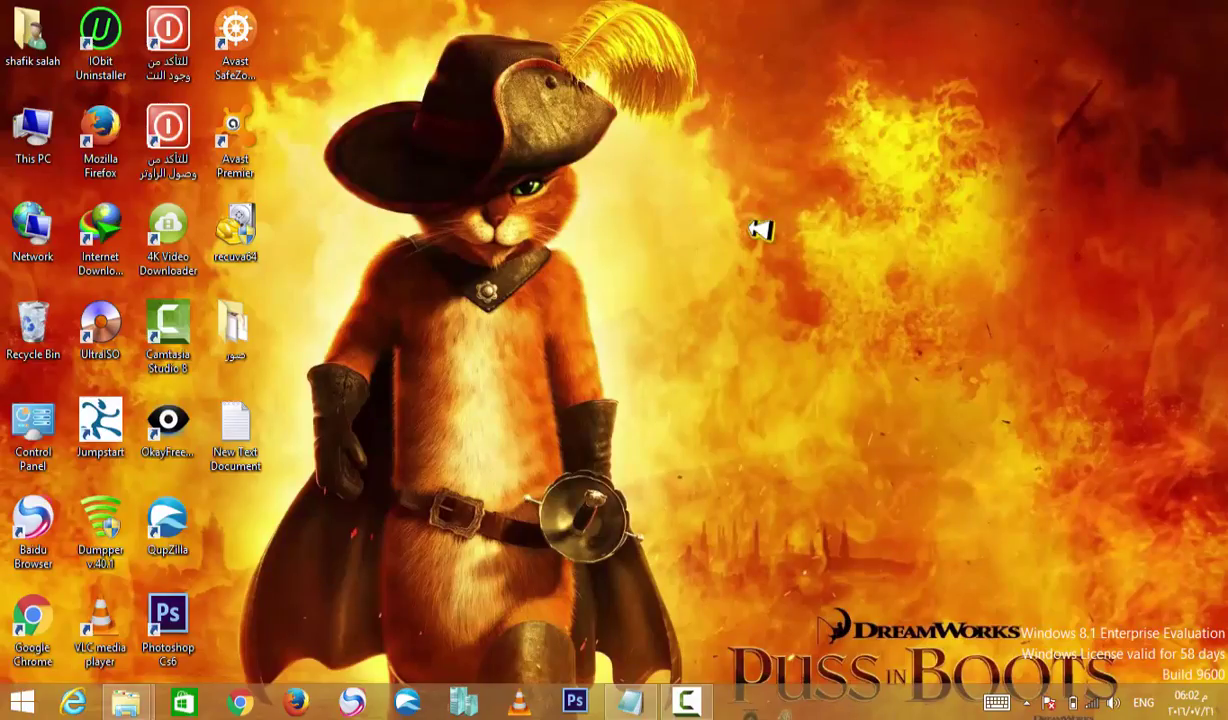
Paste the InstallTakeOwnership registry file onto the desktop and merge it into the registry, accepting the security confirmations
{"action": "right_click", "coordinate": [761, 230]}
{"action": "left_click", "coordinate": [800, 302]}
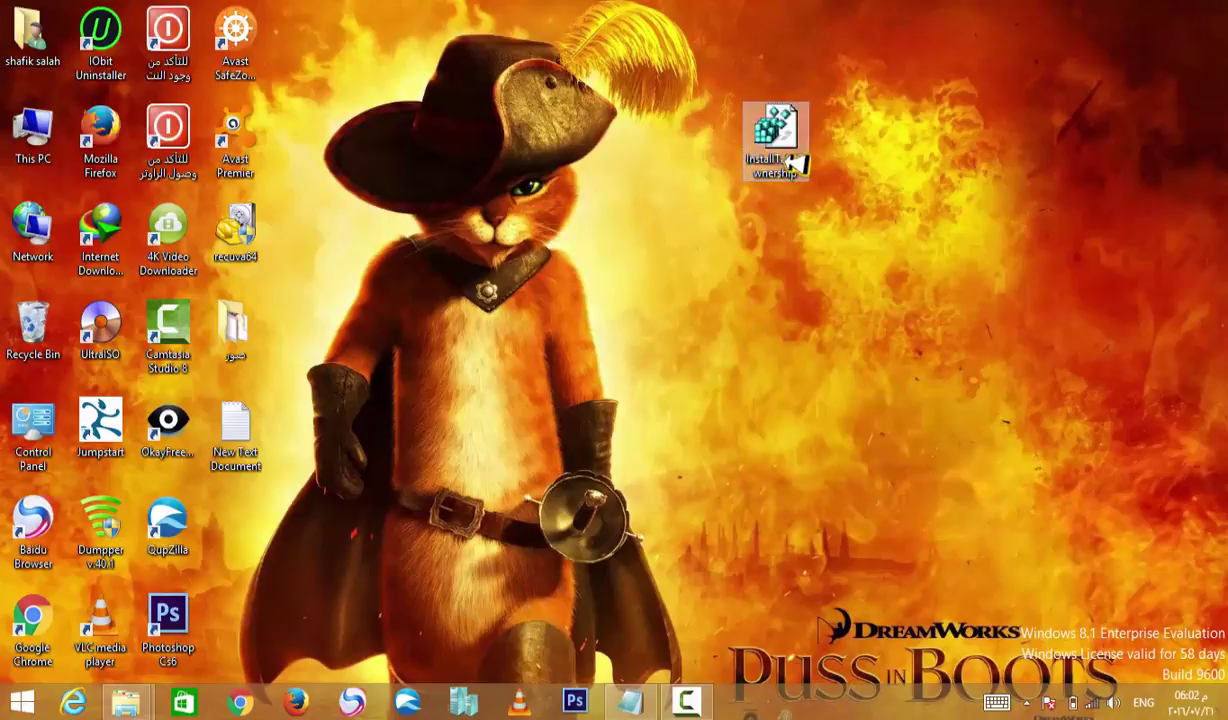
{"action": "right_click", "coordinate": [797, 166]}
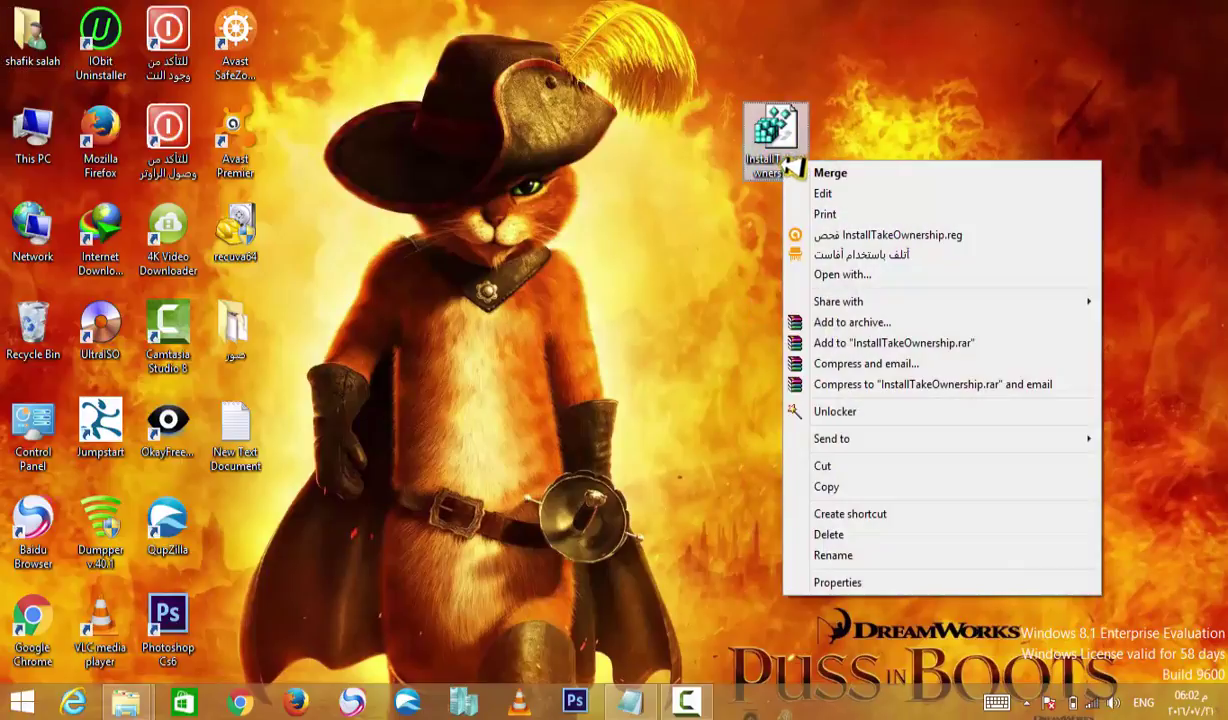
{"action": "left_click", "coordinate": [880, 176]}
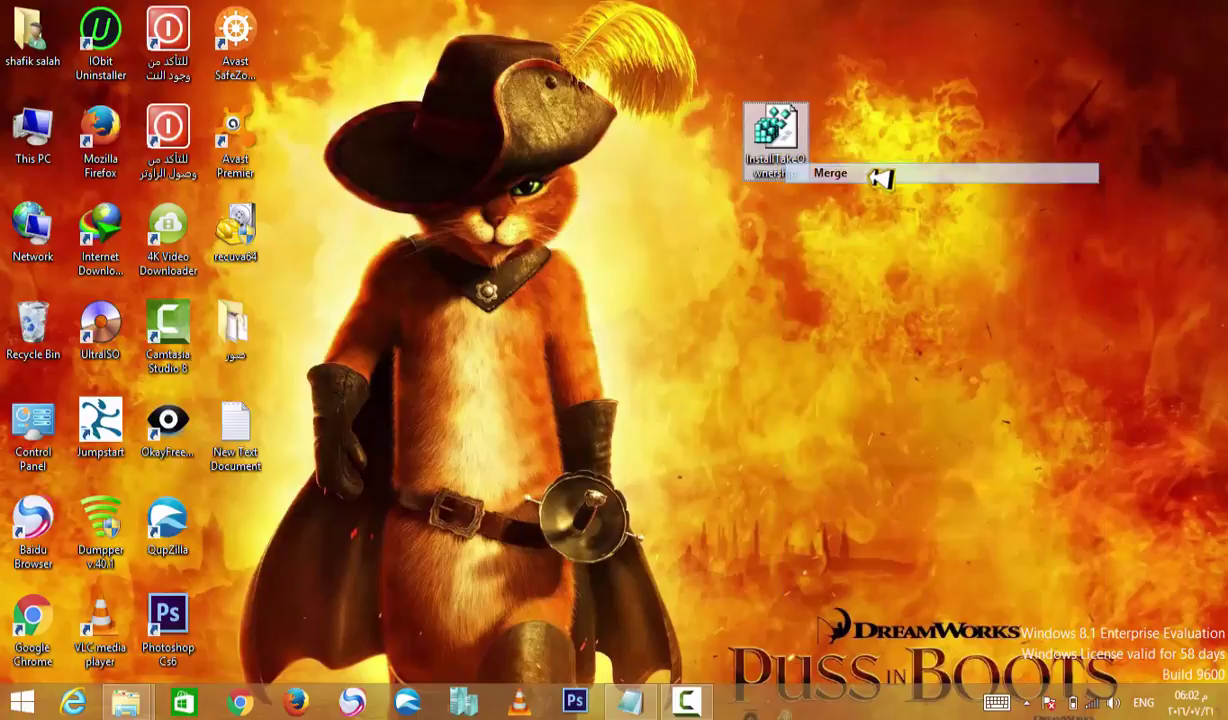
{"action": "left_click", "coordinate": [682, 372]}
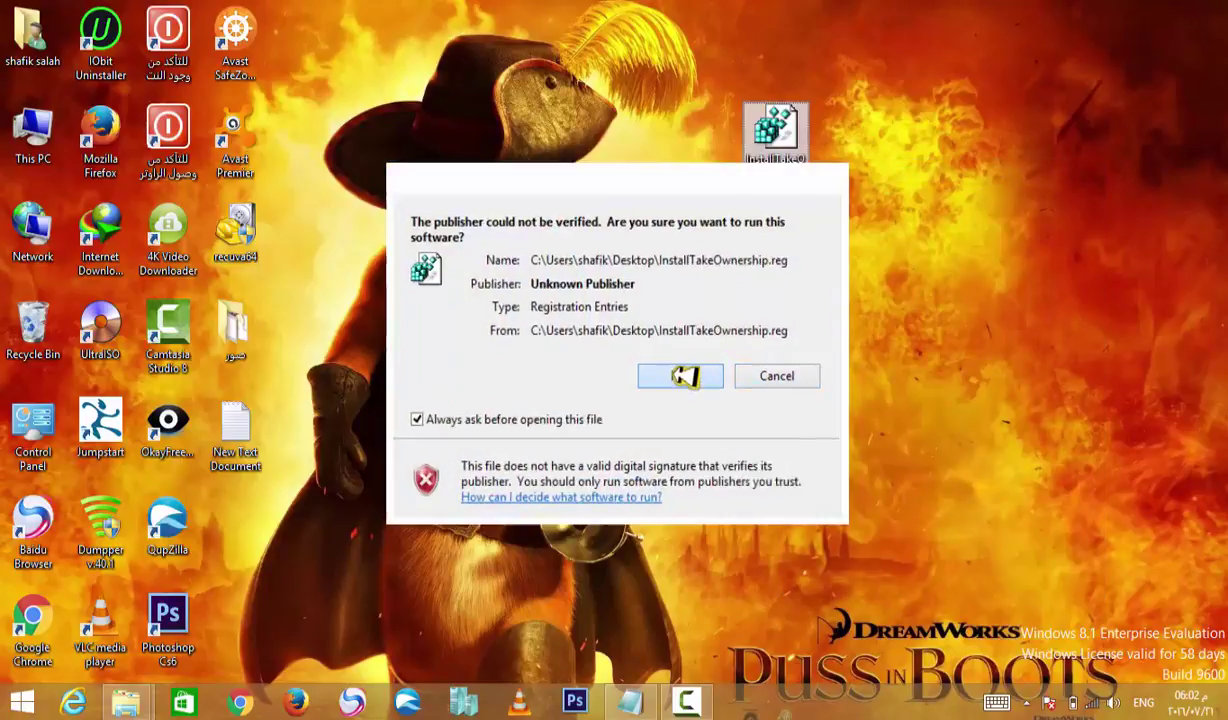
{"action": "left_click", "coordinate": [675, 371]}
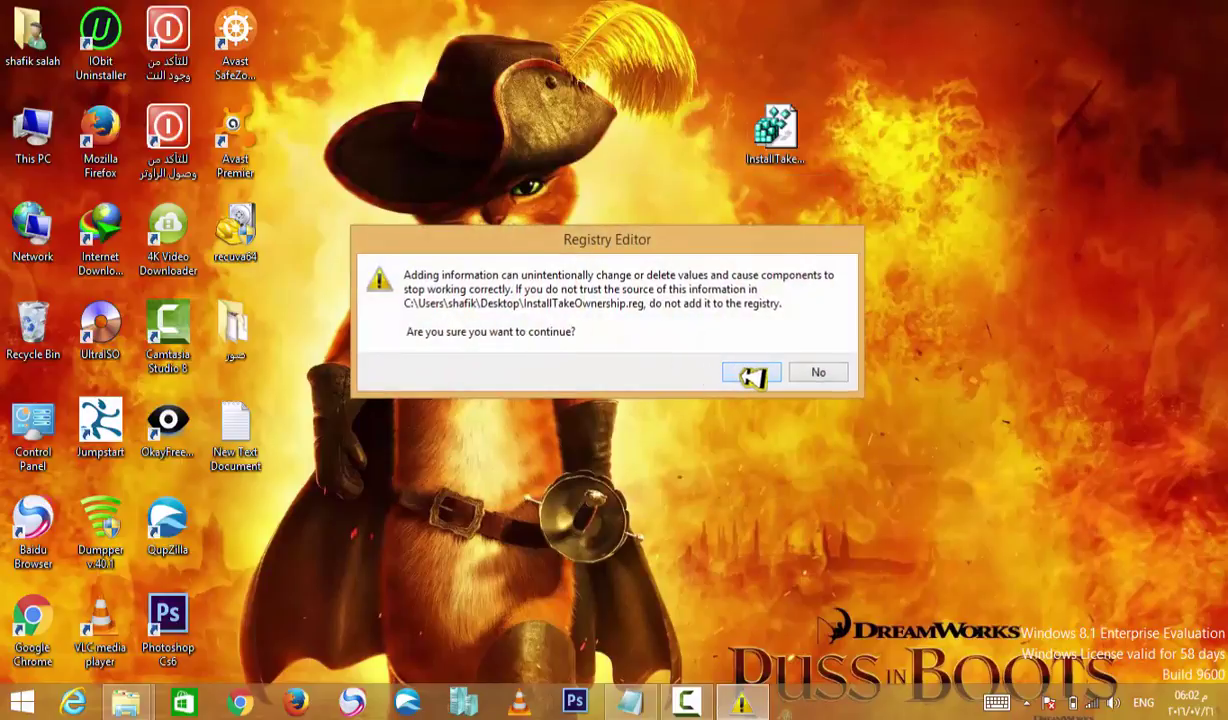
{"action": "left_click", "coordinate": [743, 373]}
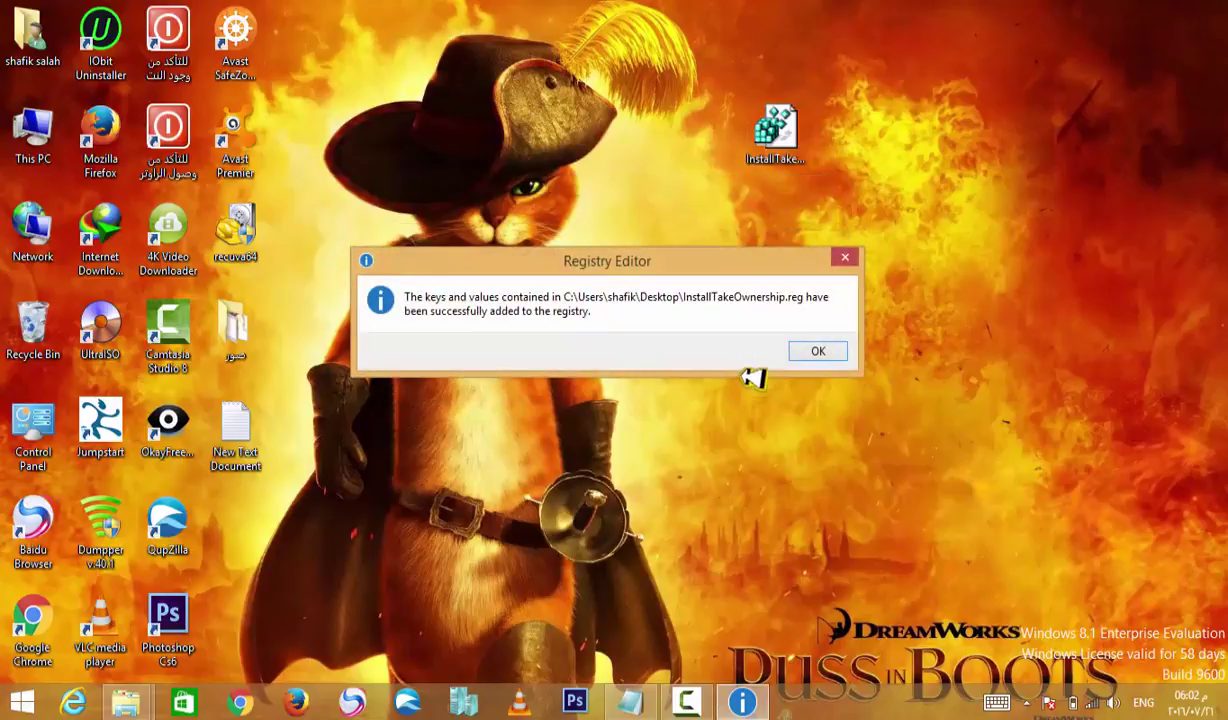
{"action": "left_click", "coordinate": [824, 354]}
{"action": "key", "text": "super+c"}
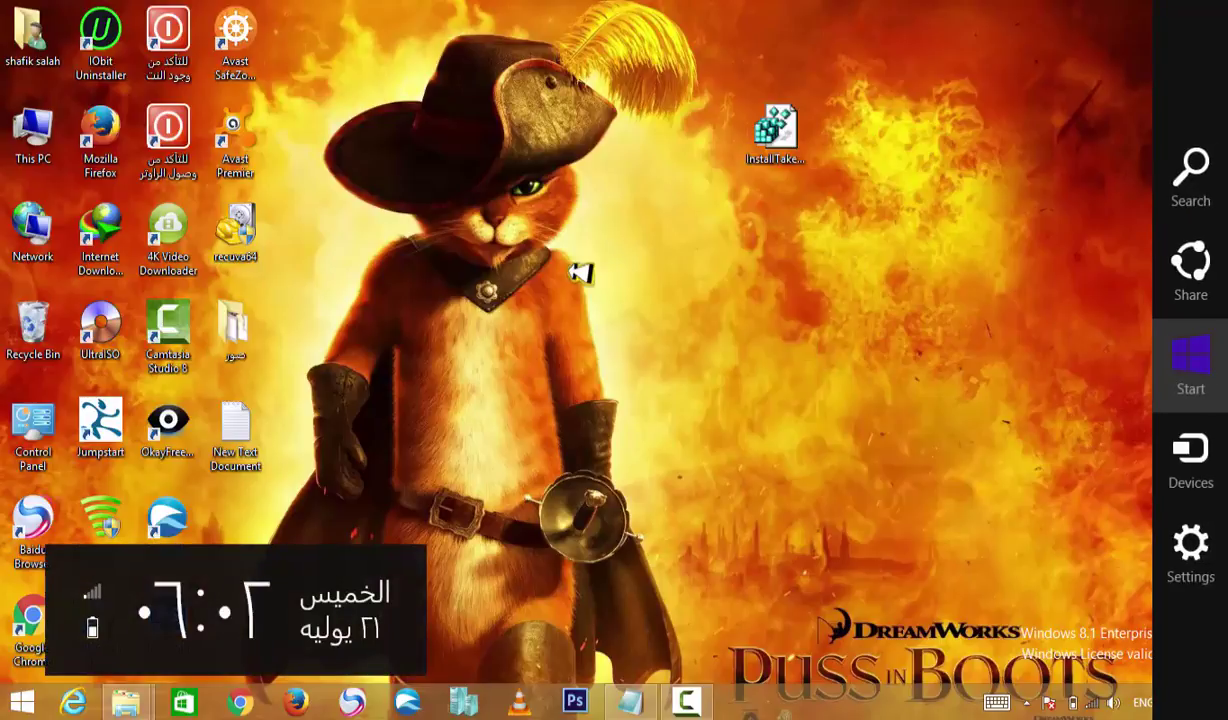
{"action": "key", "text": "Escape"}
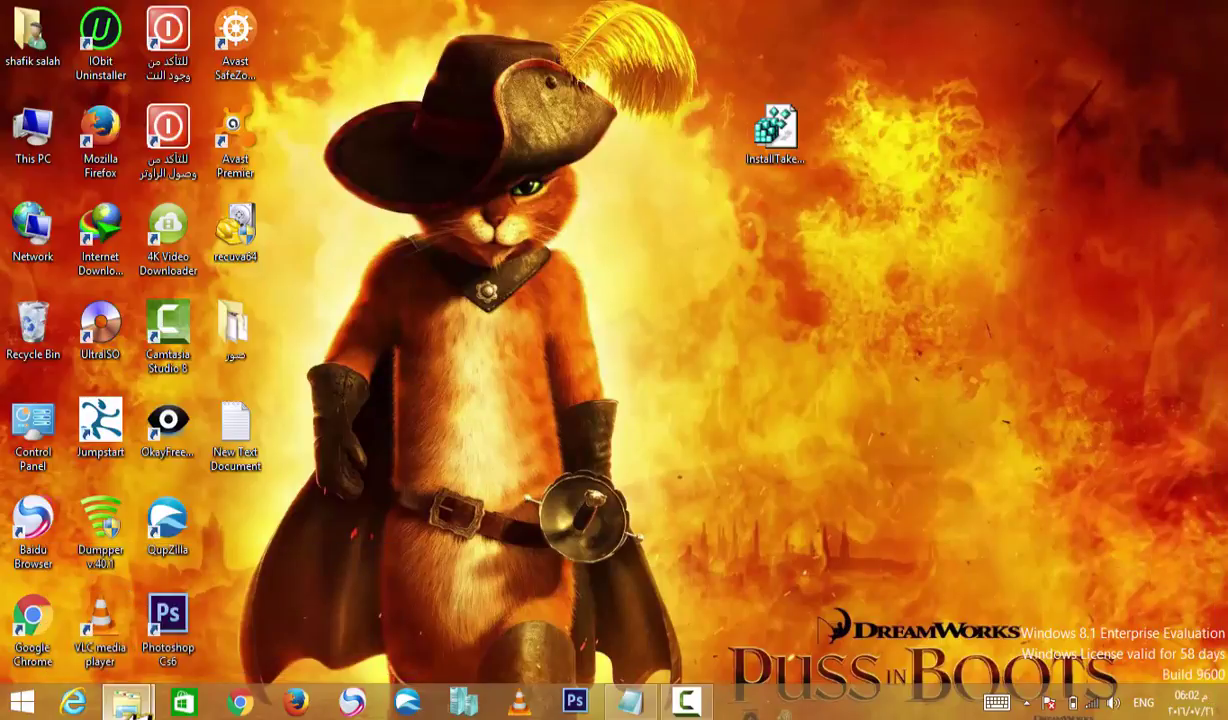
Return to the wscript.exe search results and check the four selected wscript.exe.mui files for the Take Ownership action
{"action": "mouse_move", "coordinate": [122, 680]}
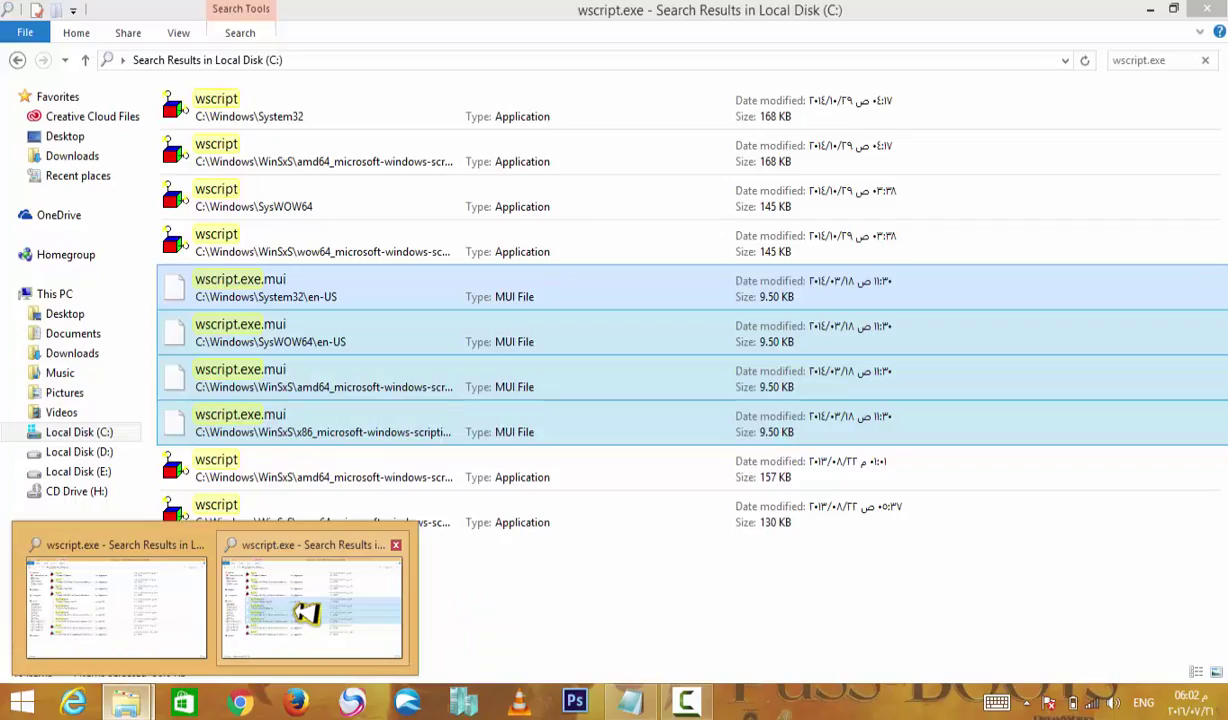
{"action": "left_click", "coordinate": [306, 613]}
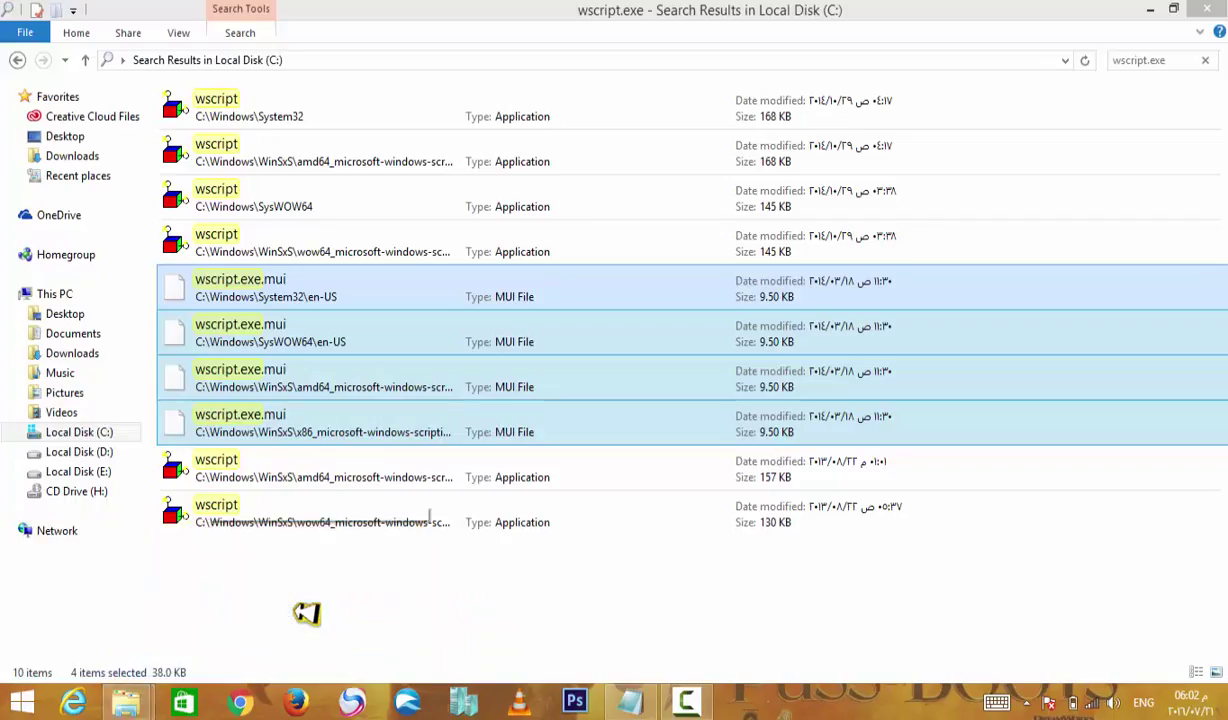
{"action": "right_click", "coordinate": [433, 382]}
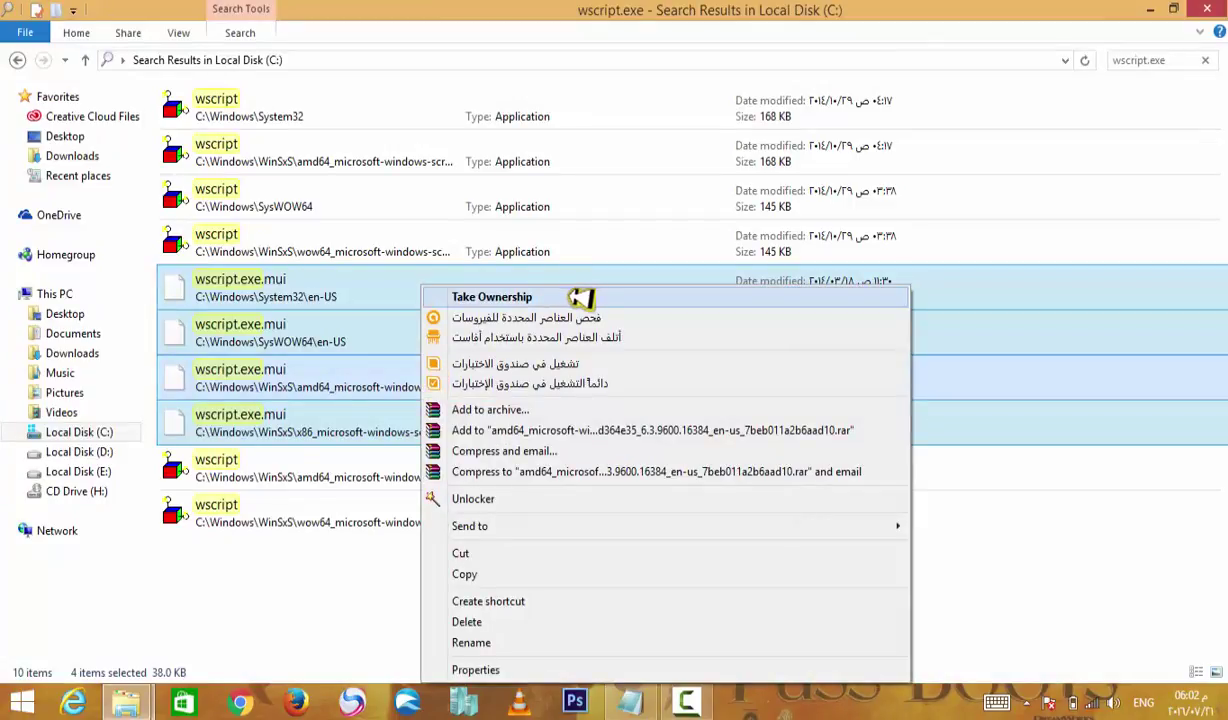
{"action": "left_click", "coordinate": [383, 574]}
Select the four wscript.exe.mui files again, try to delete them permanently with administrator permission, and cancel the deletion
{"action": "left_click", "coordinate": [513, 428]}
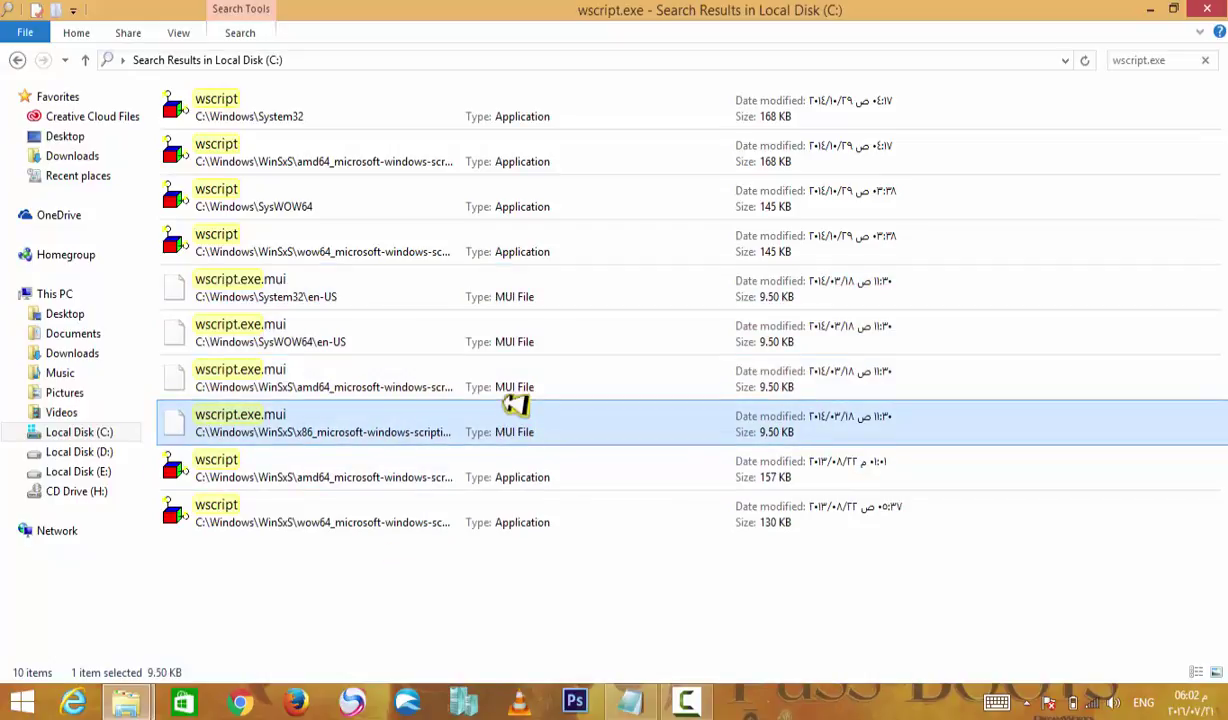
{"action": "left_click", "coordinate": [512, 387], "text": "ctrl"}
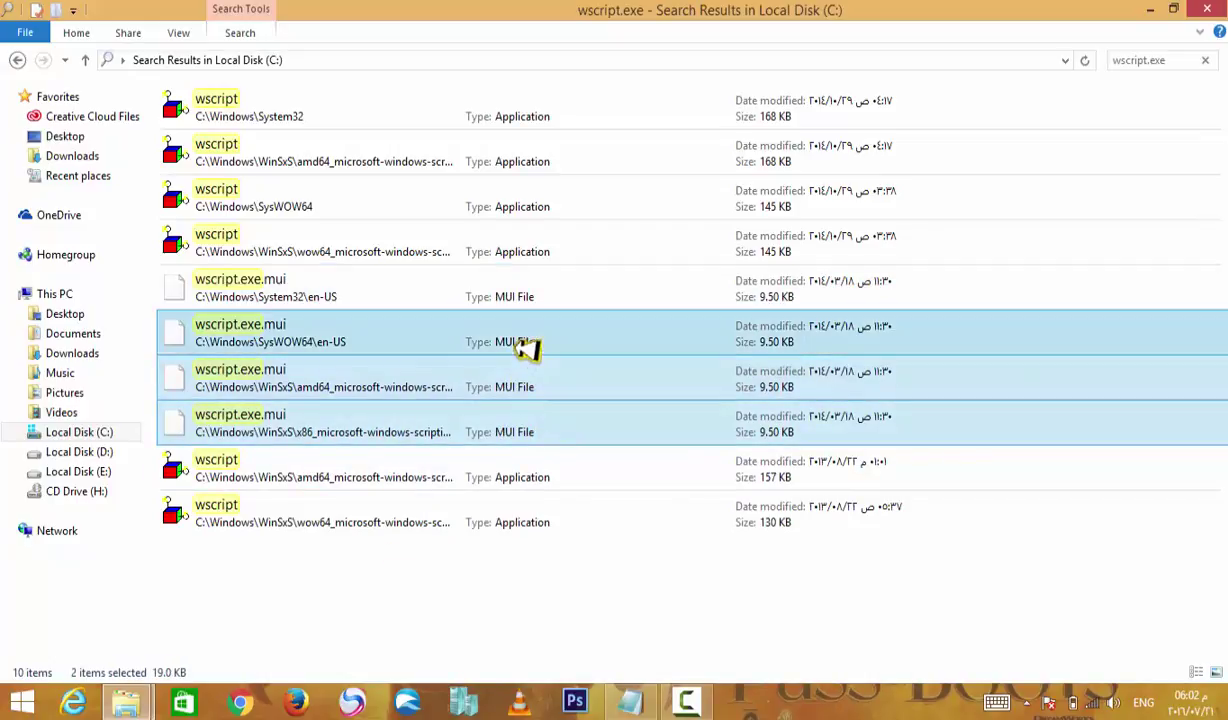
{"action": "left_click", "coordinate": [527, 347], "text": "ctrl"}
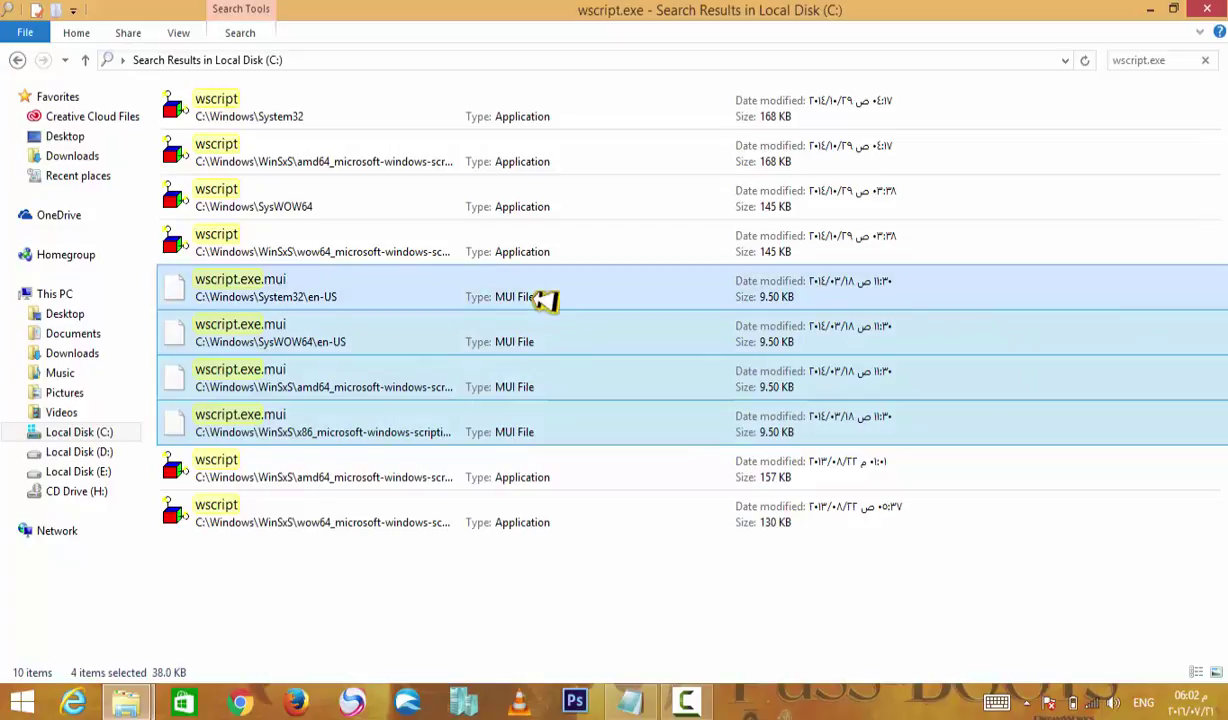
{"action": "key", "text": "shift+Delete"}
{"action": "key", "text": "Return"}
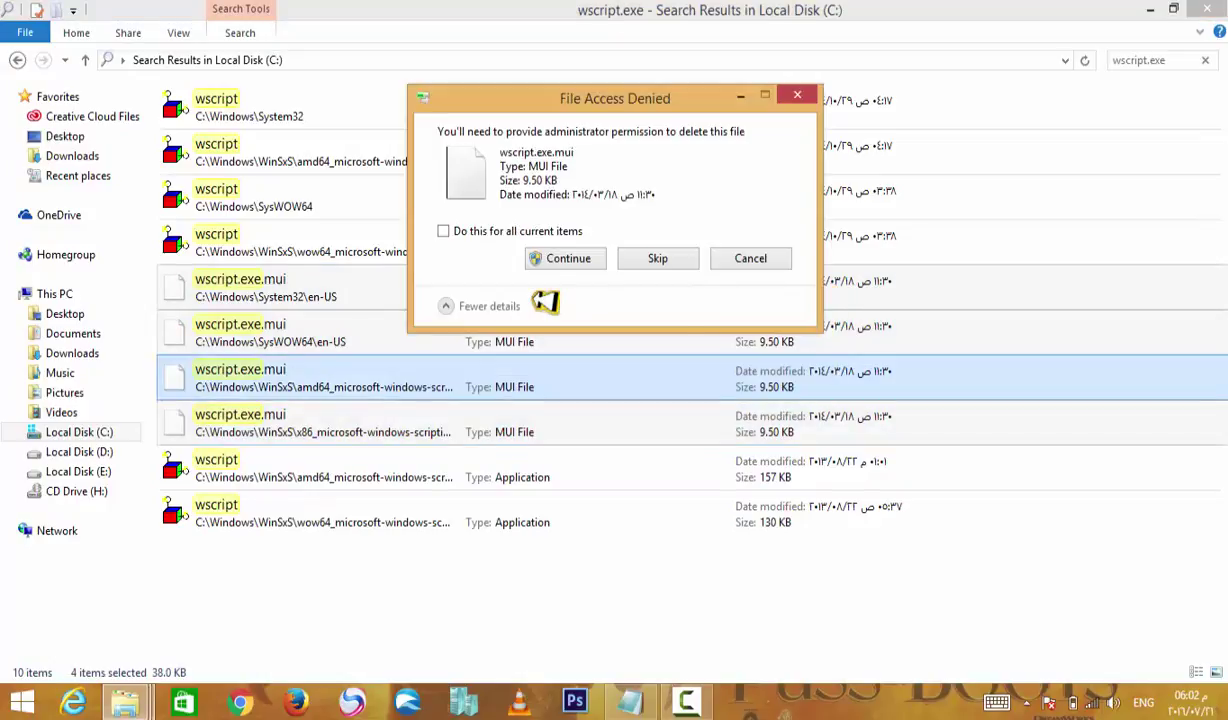
{"action": "left_click", "coordinate": [587, 259]}
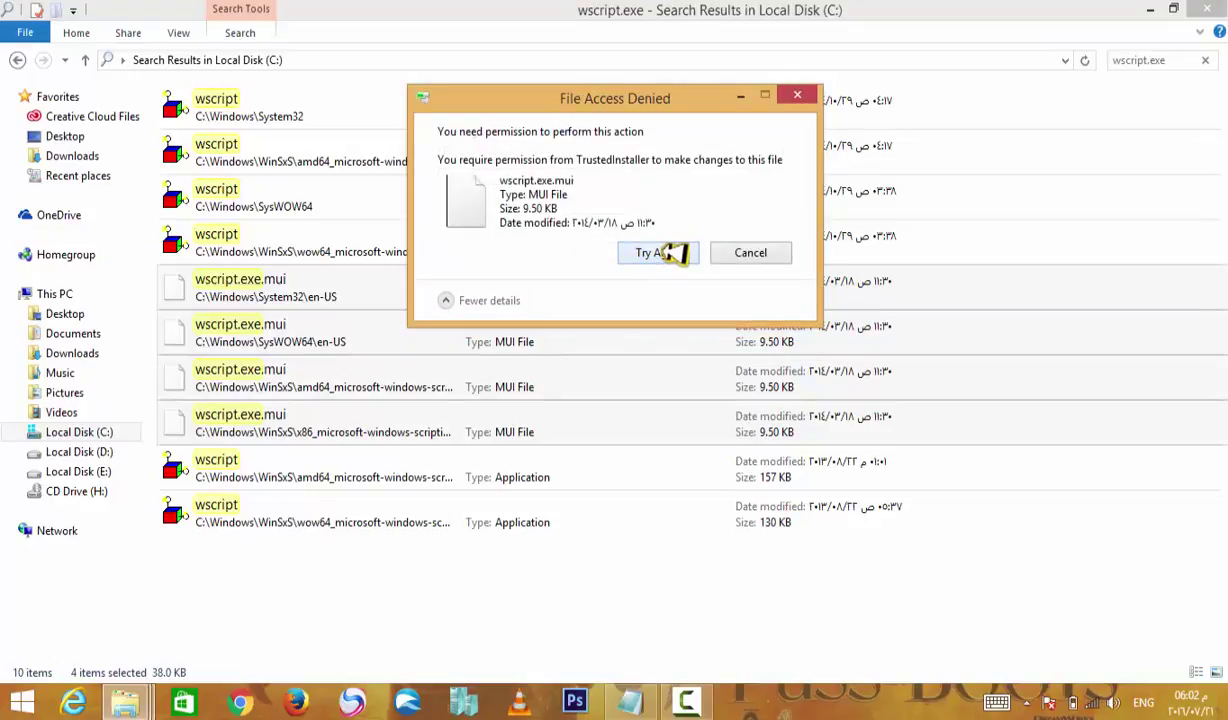
{"action": "left_click", "coordinate": [735, 252]}
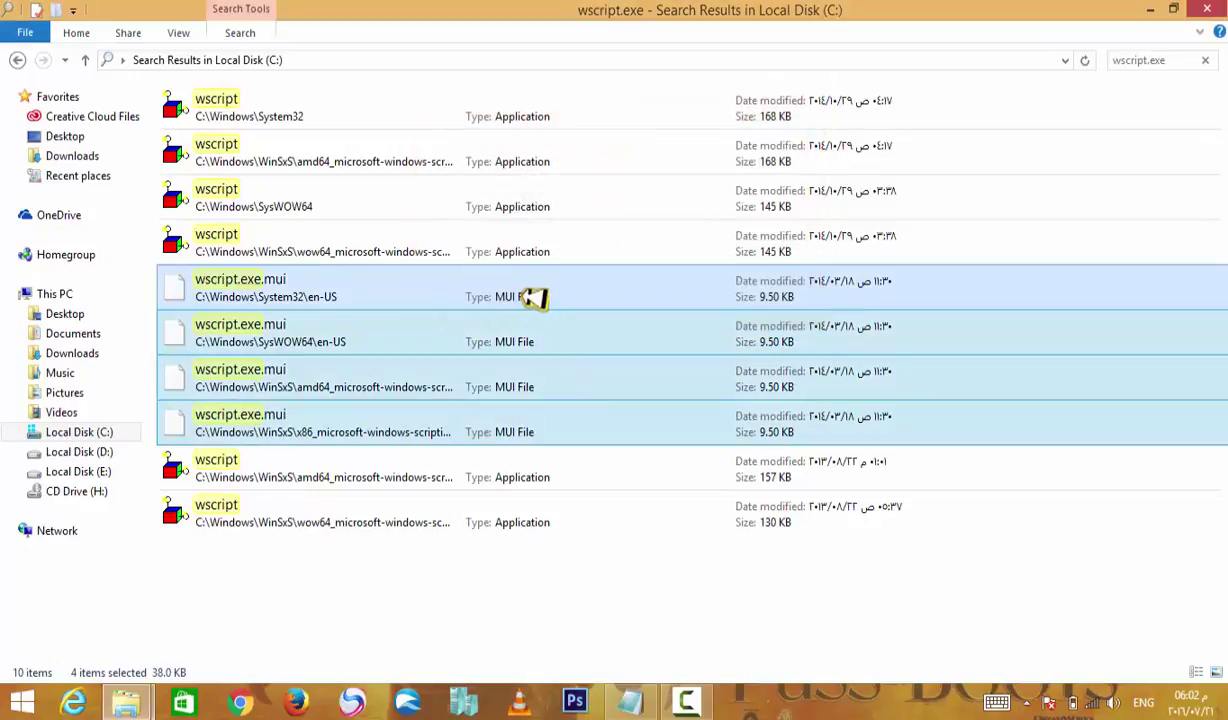
Try to run Unlocker on the four selected wscript.exe.mui files together, and clear the selection
{"action": "right_click", "coordinate": [533, 296]}
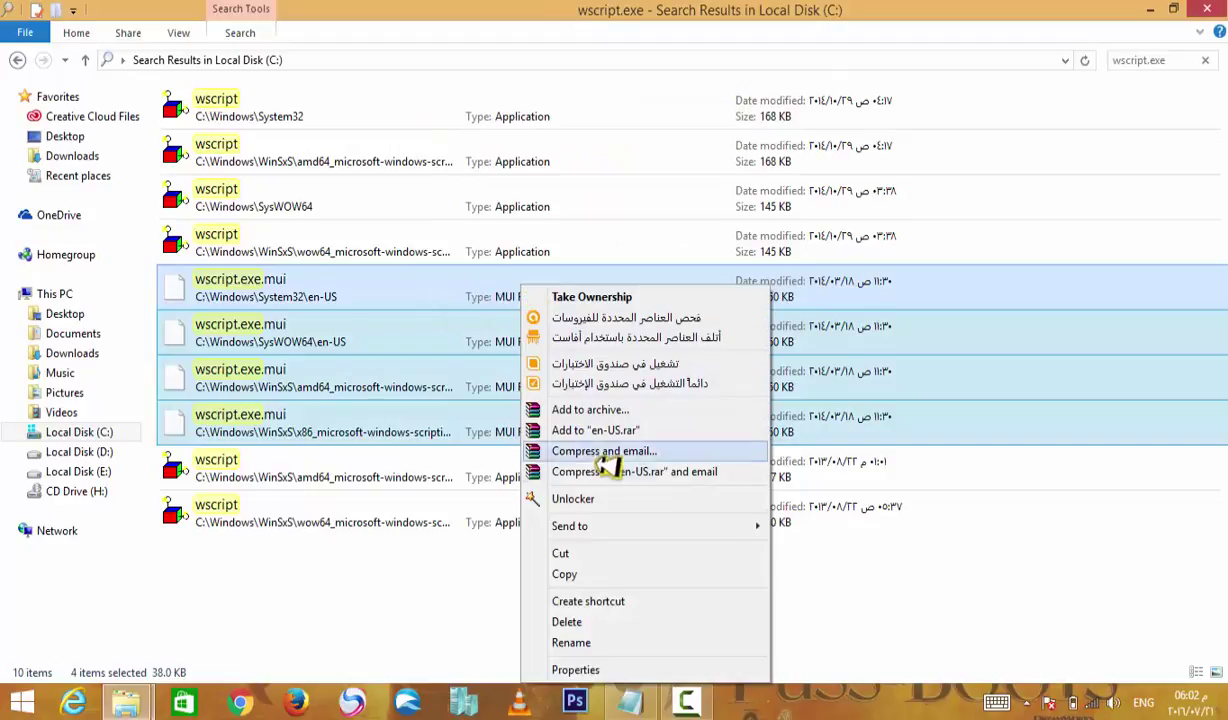
{"action": "left_click", "coordinate": [590, 499]}
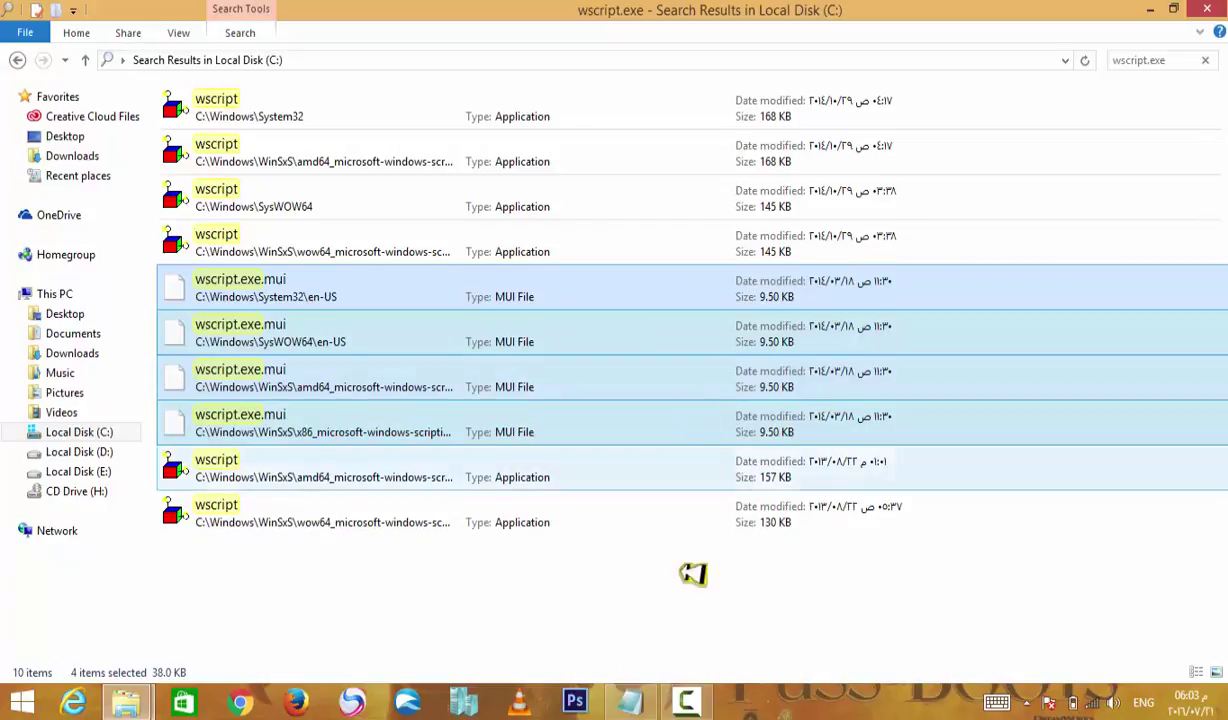
{"action": "left_click", "coordinate": [707, 589]}
Delete the wscript.exe.mui file in the WinSxS x86_microsoft-windows-scripting folder with Unlocker, using its delete action (حذف)
{"action": "right_click", "coordinate": [481, 421]}
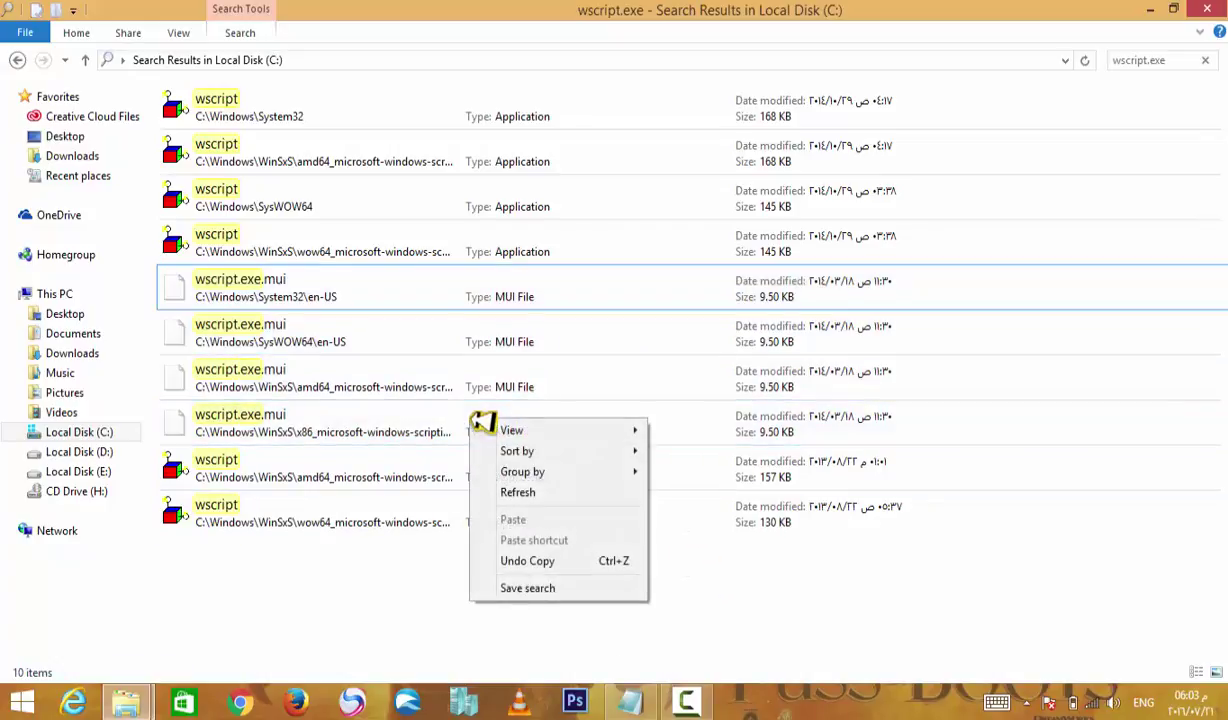
{"action": "right_click", "coordinate": [390, 423]}
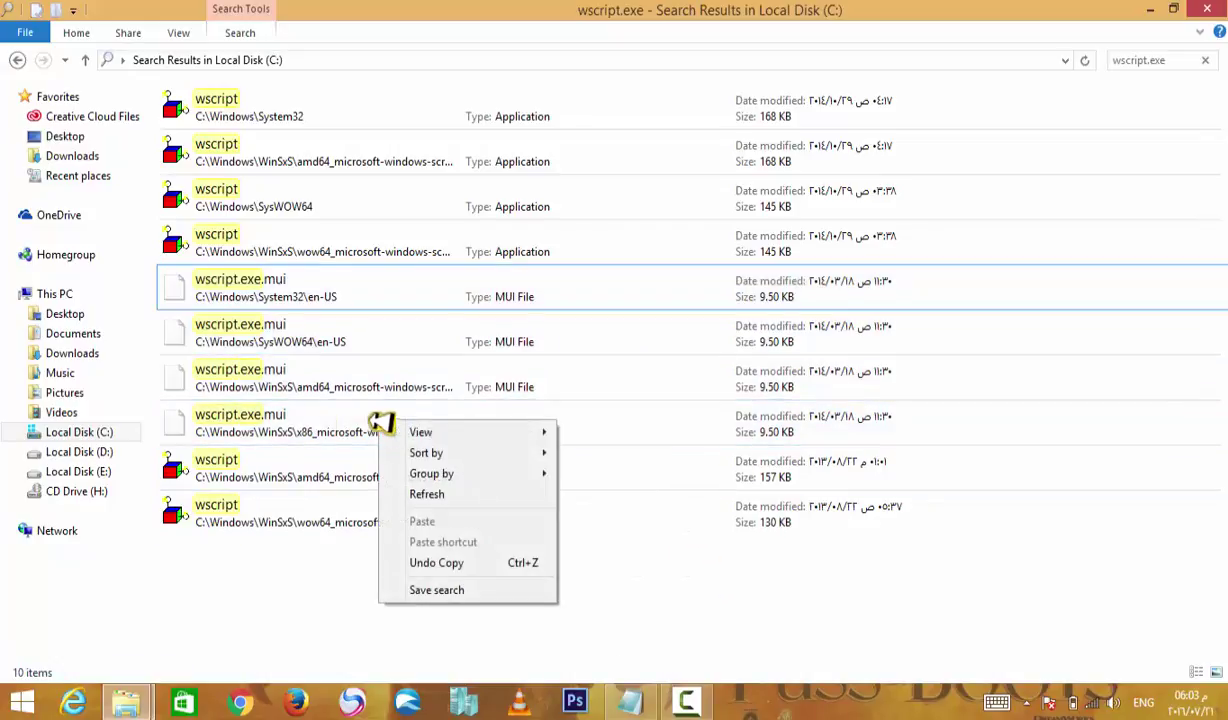
{"action": "right_click", "coordinate": [296, 418]}
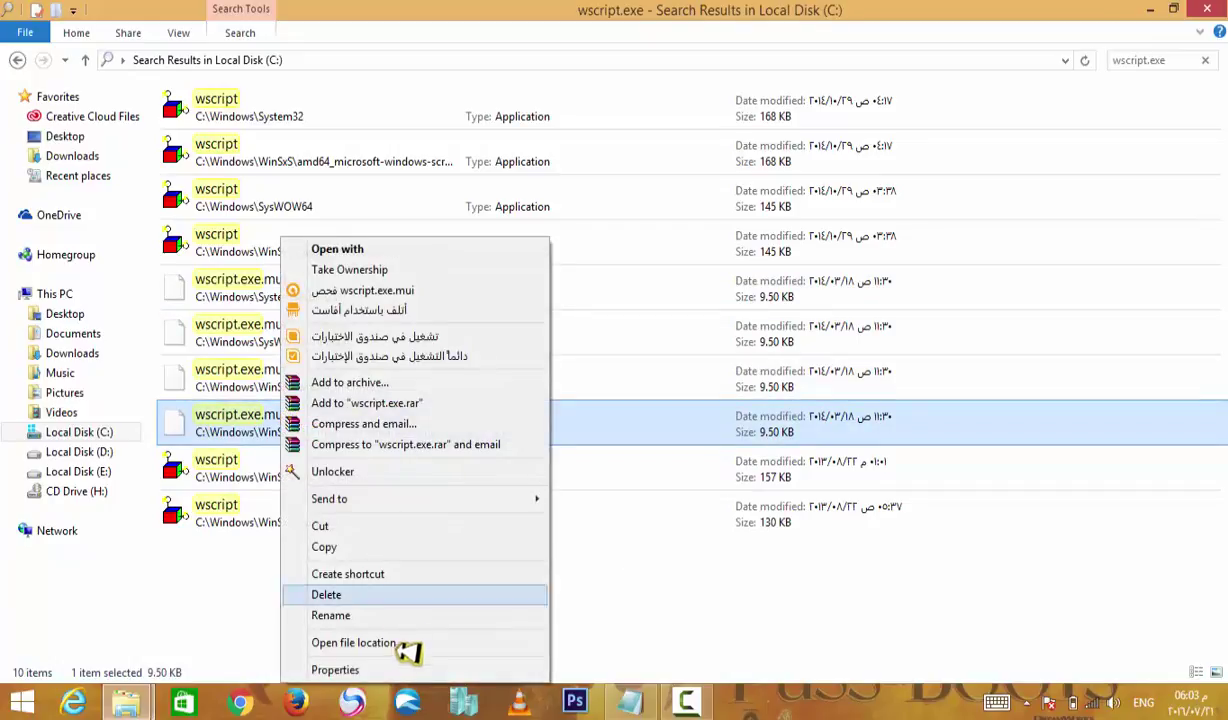
{"action": "left_click", "coordinate": [404, 475]}
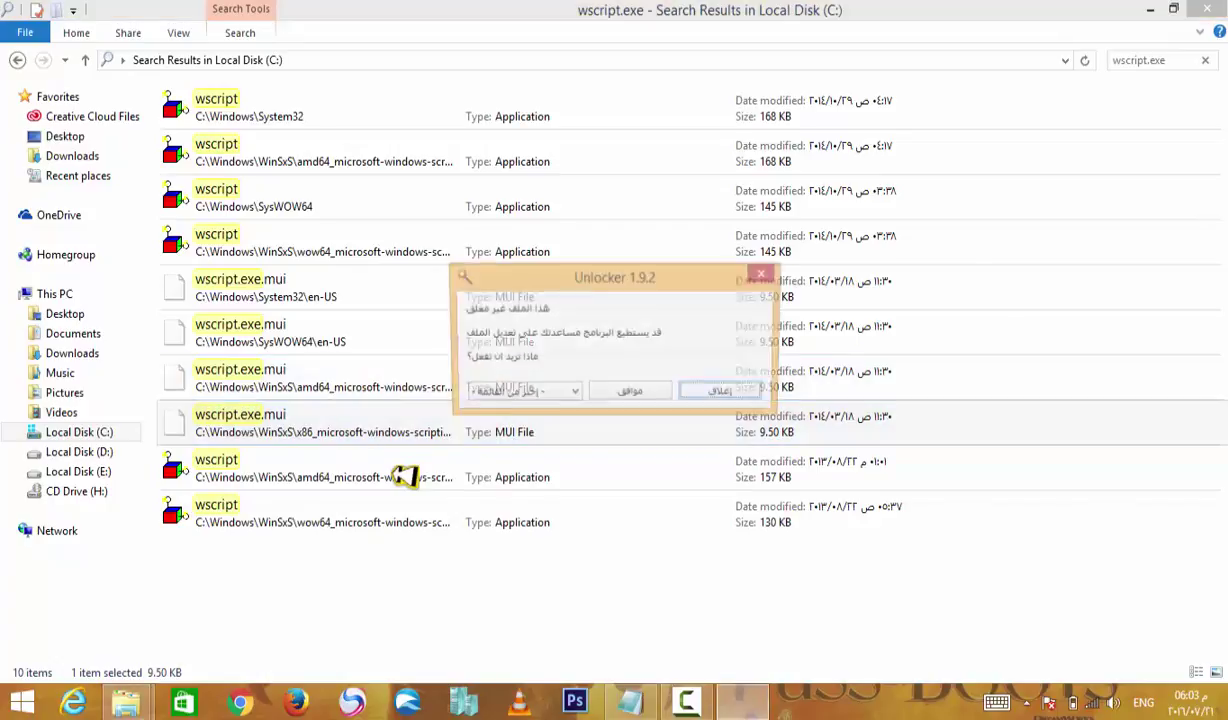
{"action": "left_click", "coordinate": [575, 398]}
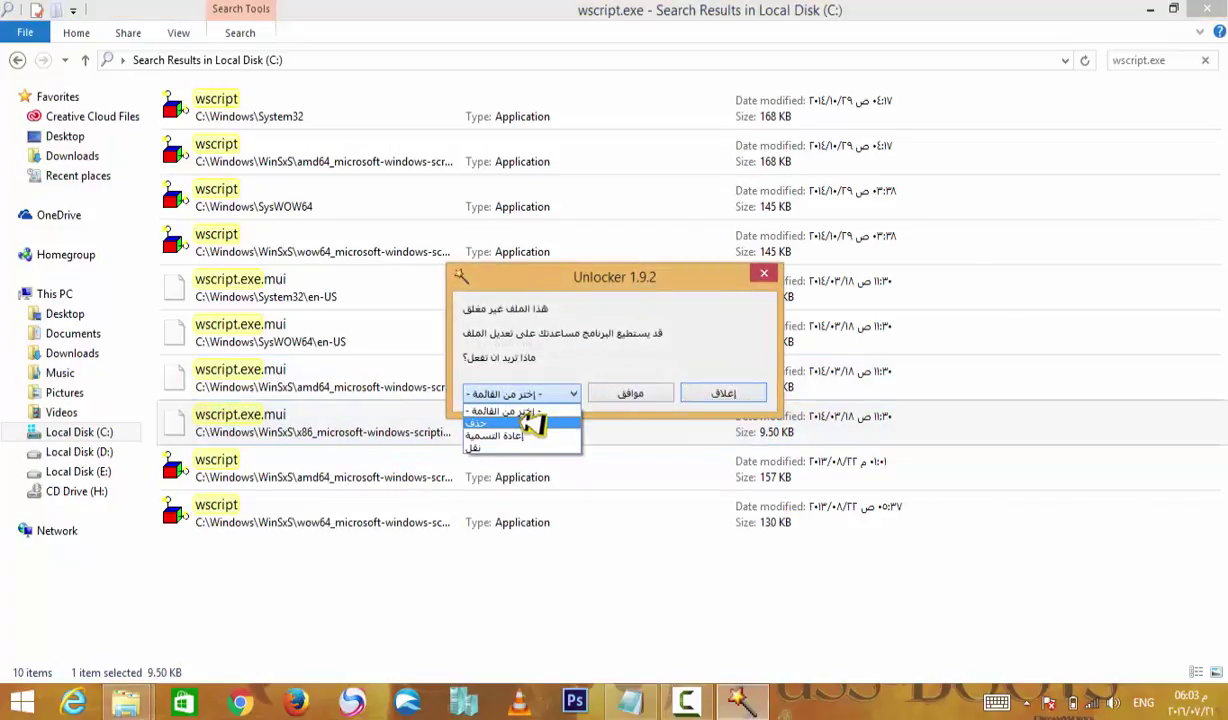
{"action": "left_click", "coordinate": [540, 415]}
{"action": "left_click", "coordinate": [631, 394]}
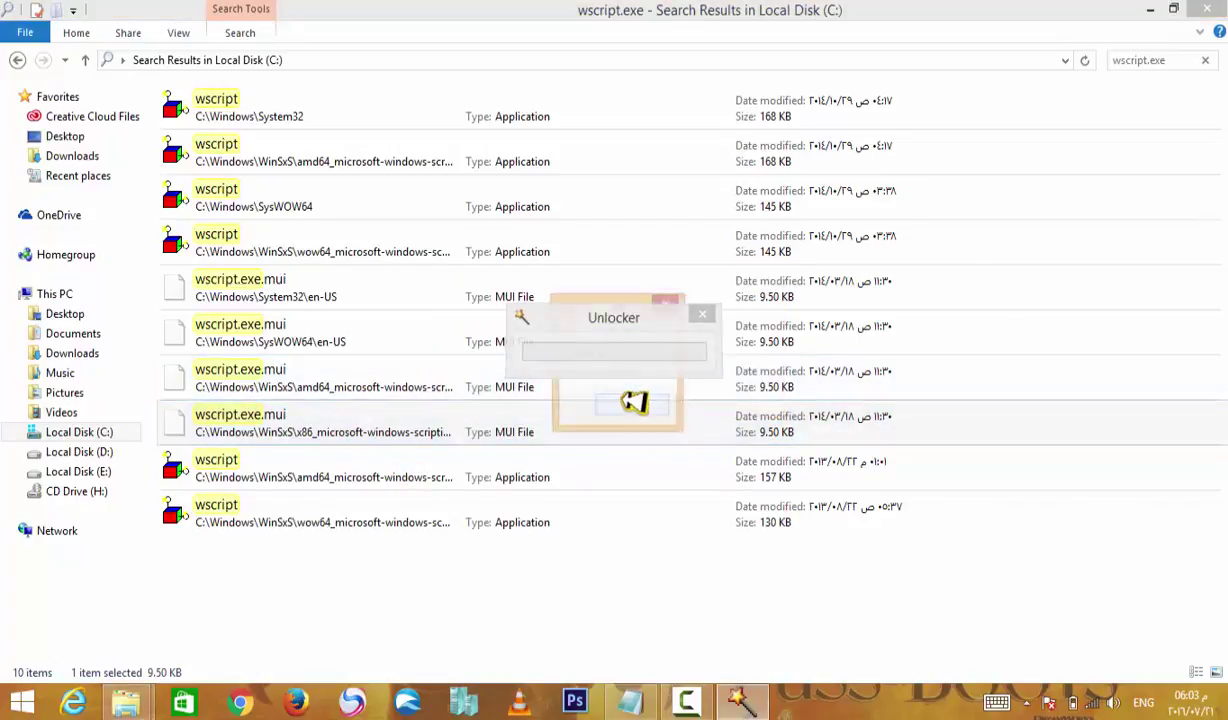
{"action": "left_click", "coordinate": [640, 408]}
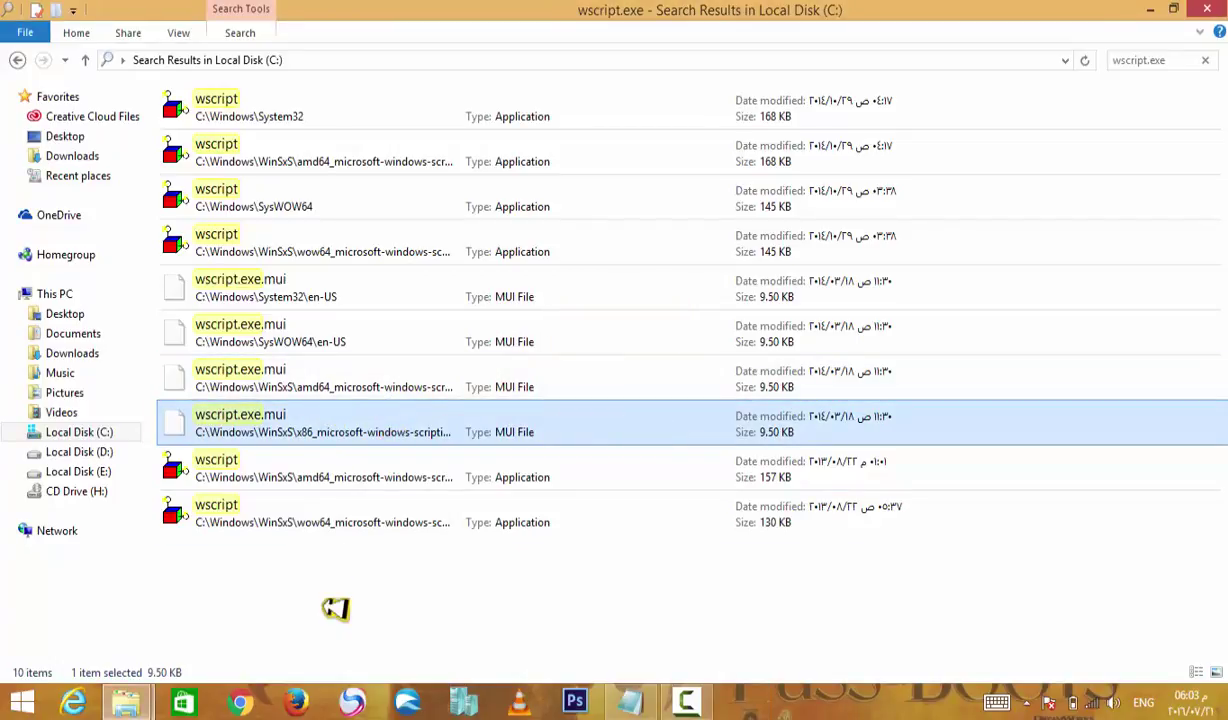
Refresh the wscript.exe search results on Local Disk (C:) and clear the selection
{"action": "right_click", "coordinate": [332, 556]}
{"action": "left_click", "coordinate": [400, 496]}
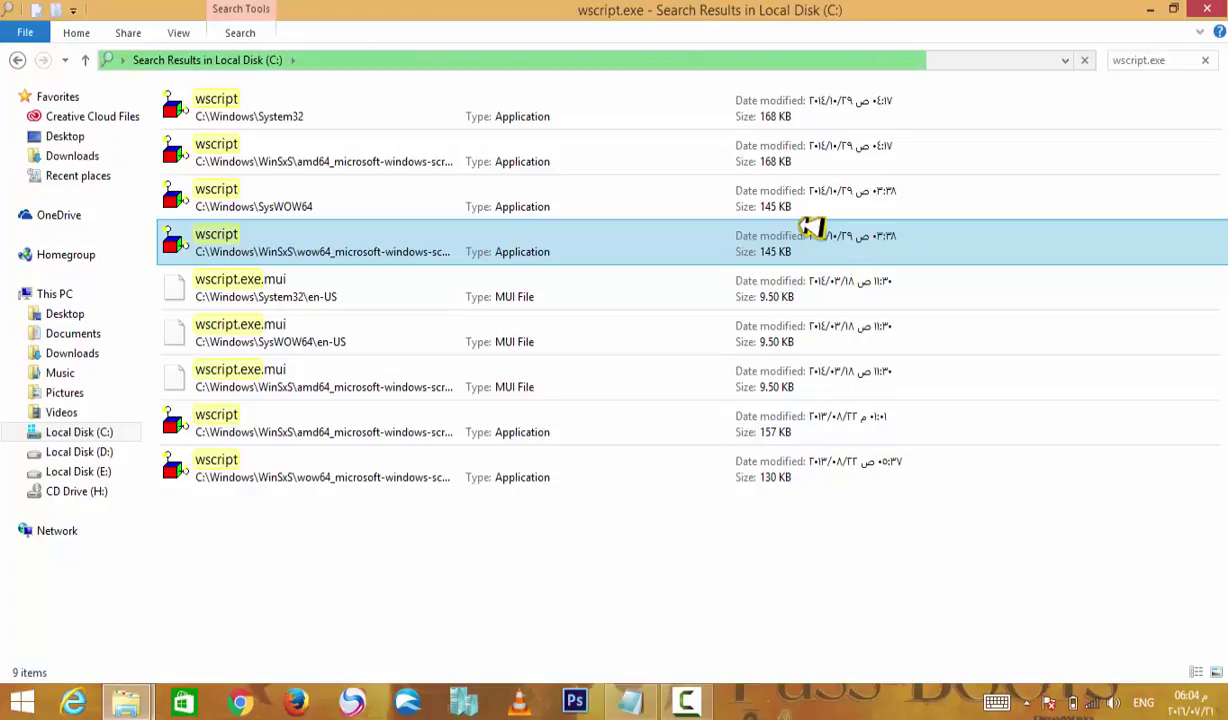
{"action": "left_click", "coordinate": [729, 495]}
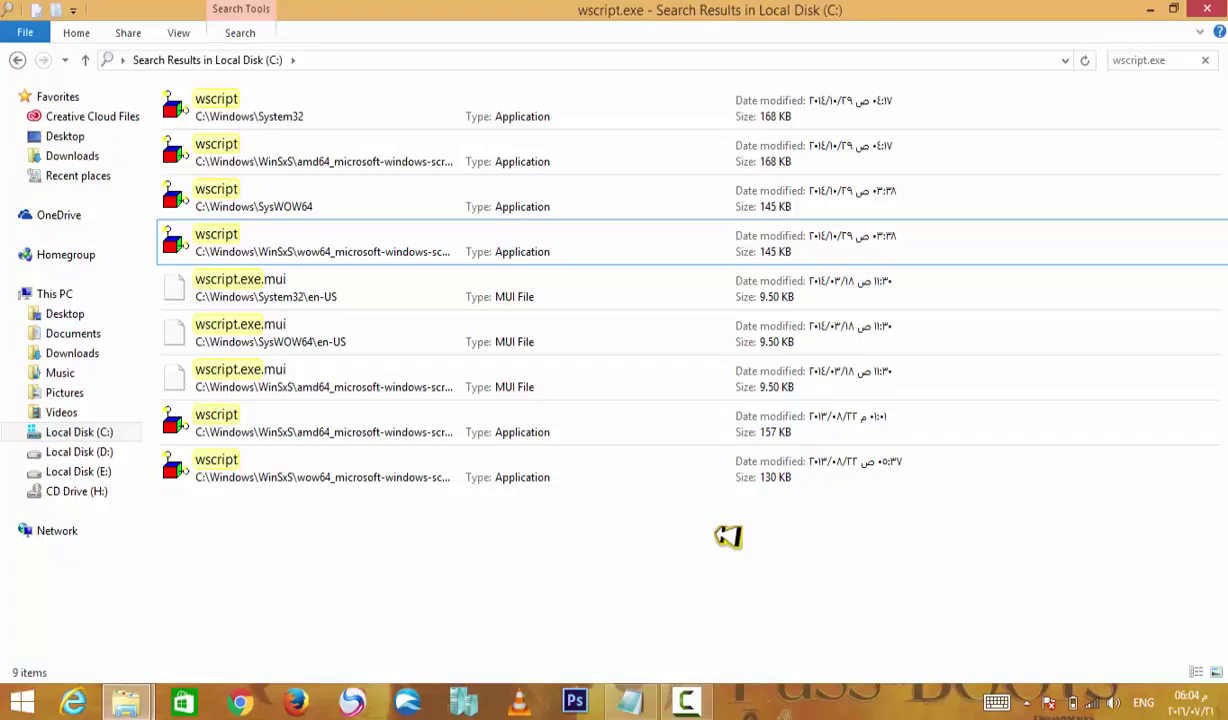
Delete the wscript.exe.mui file in the WinSxS amd64_microsoft-windows folder with Unlocker, using its delete action (حذف)
{"action": "right_click", "coordinate": [357, 375]}
{"action": "right_click", "coordinate": [262, 385]}
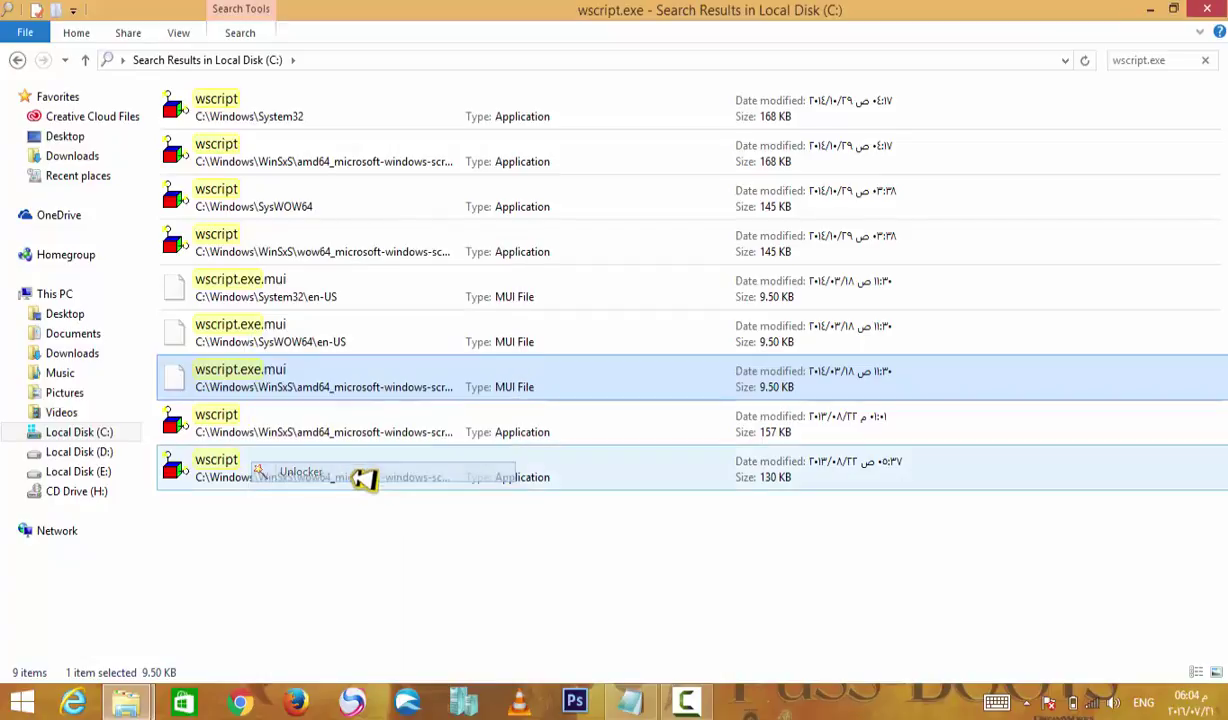
{"action": "left_click", "coordinate": [358, 474]}
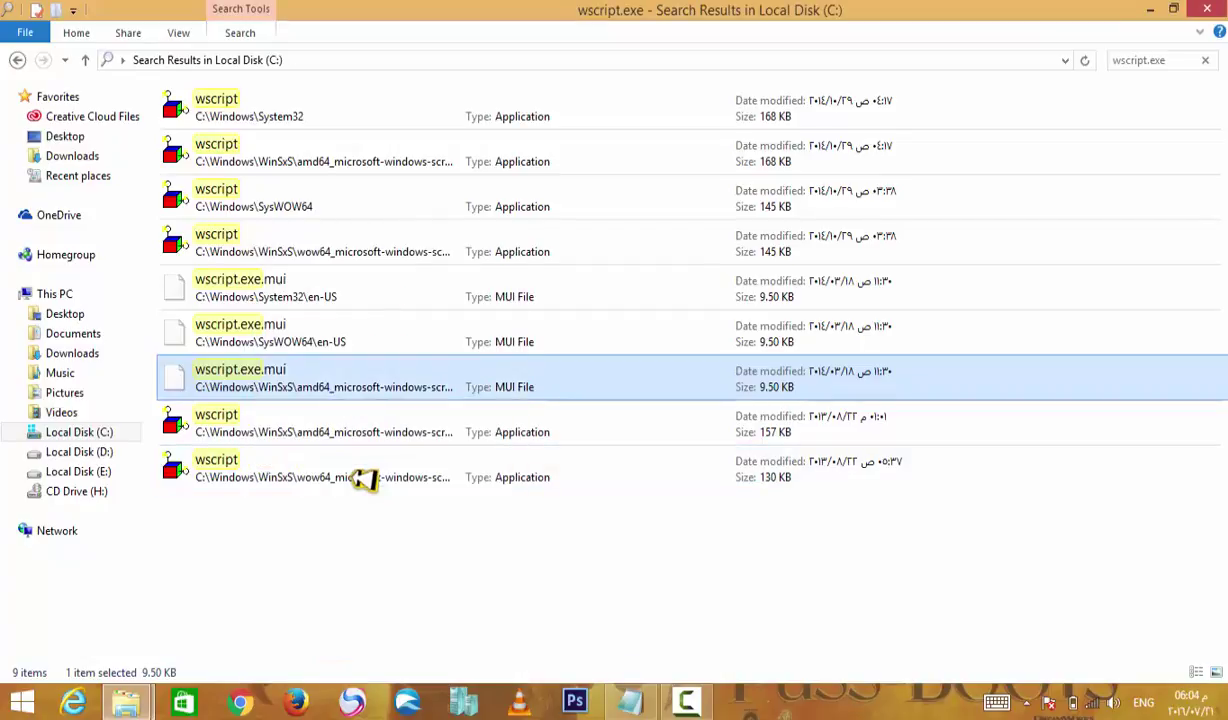
{"action": "left_click", "coordinate": [567, 395]}
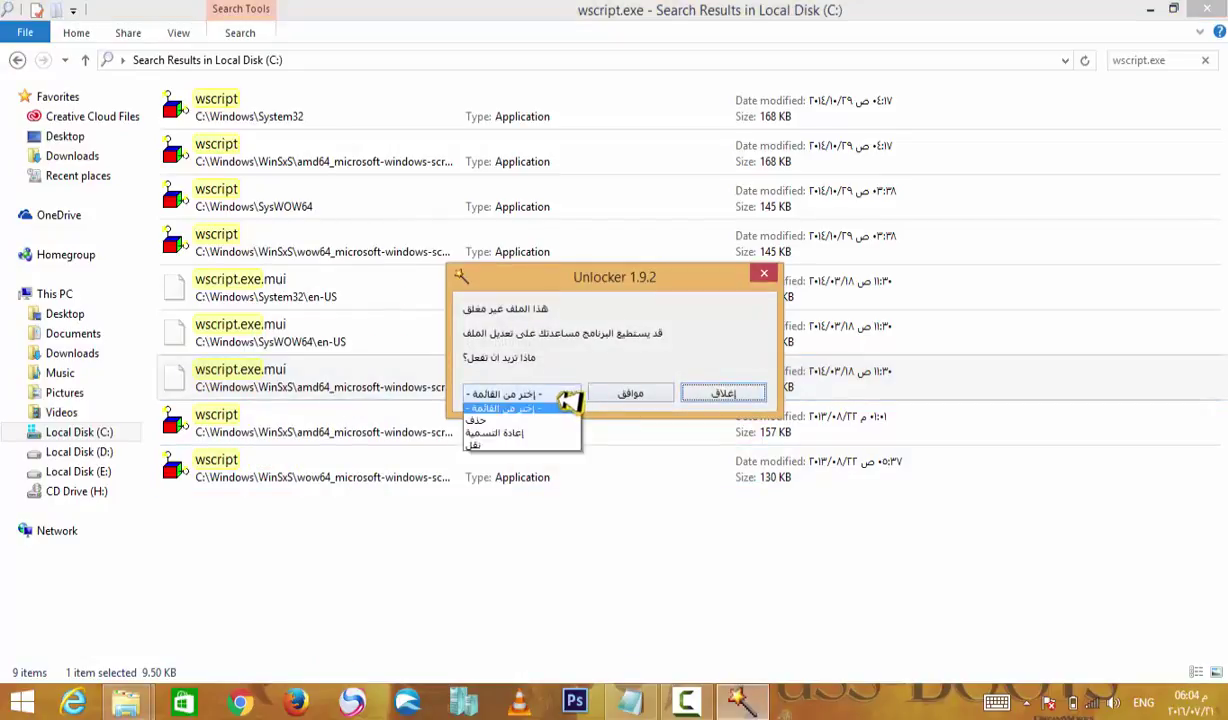
{"action": "left_click", "coordinate": [541, 421]}
{"action": "left_click", "coordinate": [632, 394]}
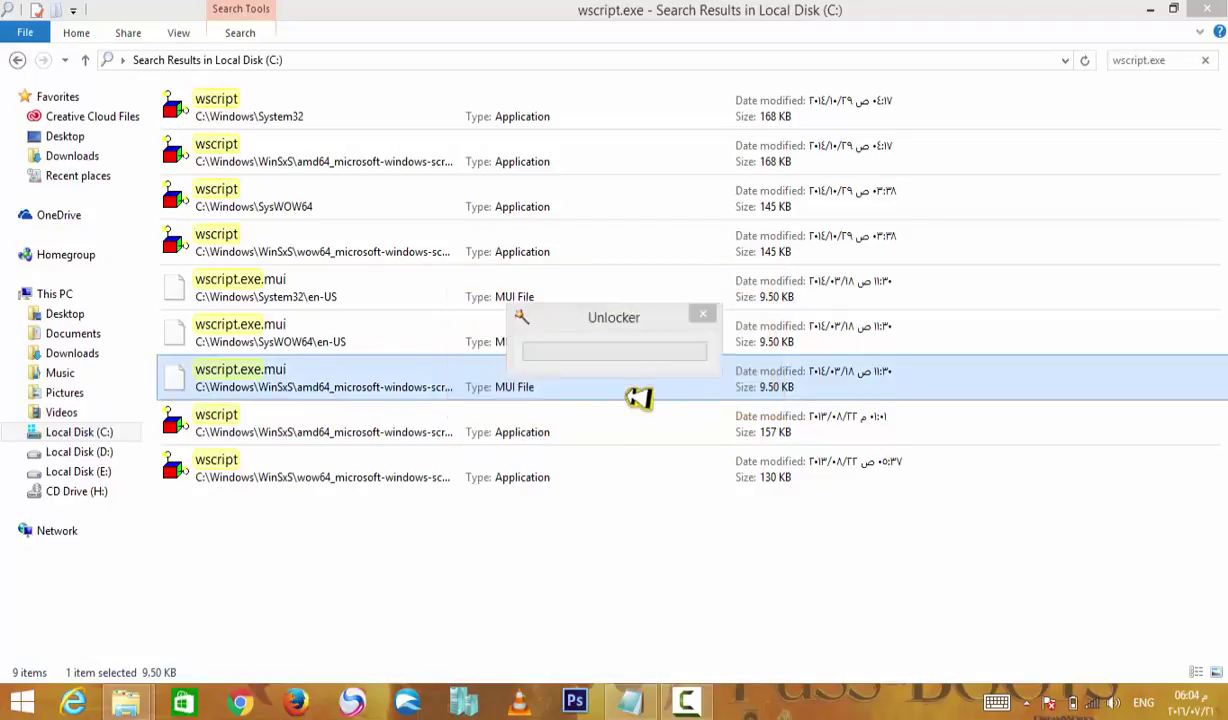
{"action": "left_click", "coordinate": [633, 405]}
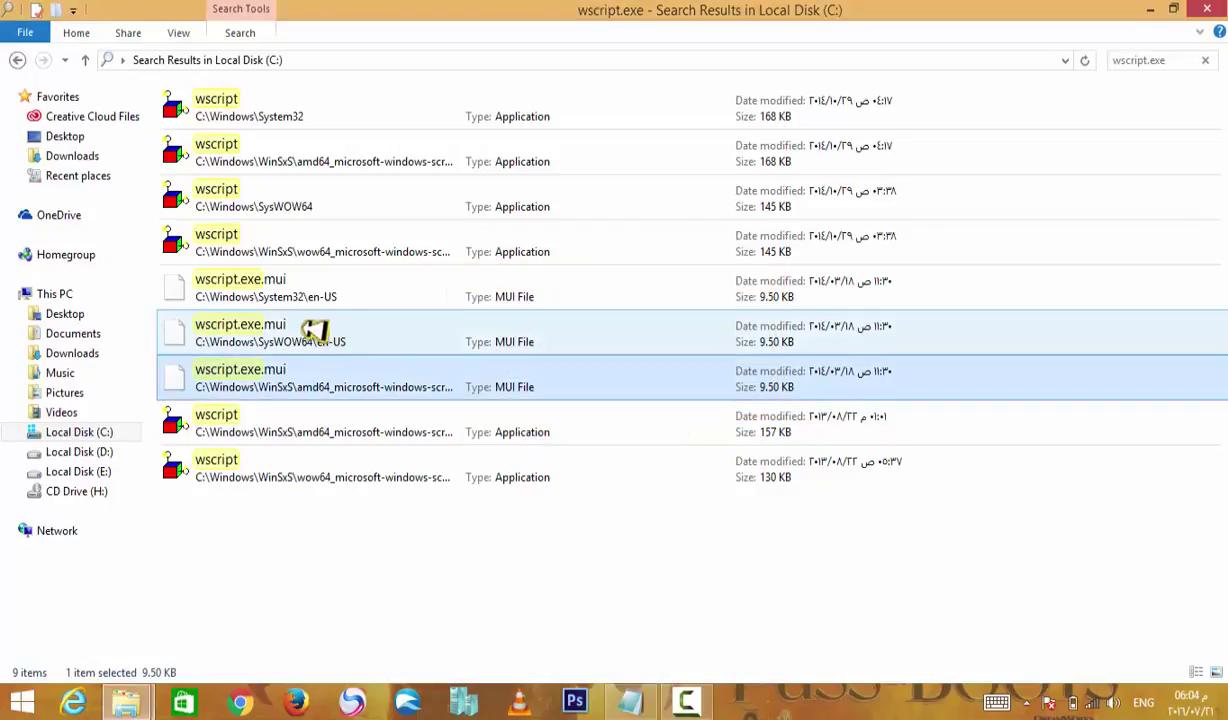
Delete the wscript.exe.mui file in C:\Windows\SysWOW64\en-US with Unlocker, using its delete action (حذف)
{"action": "left_click", "coordinate": [313, 330]}
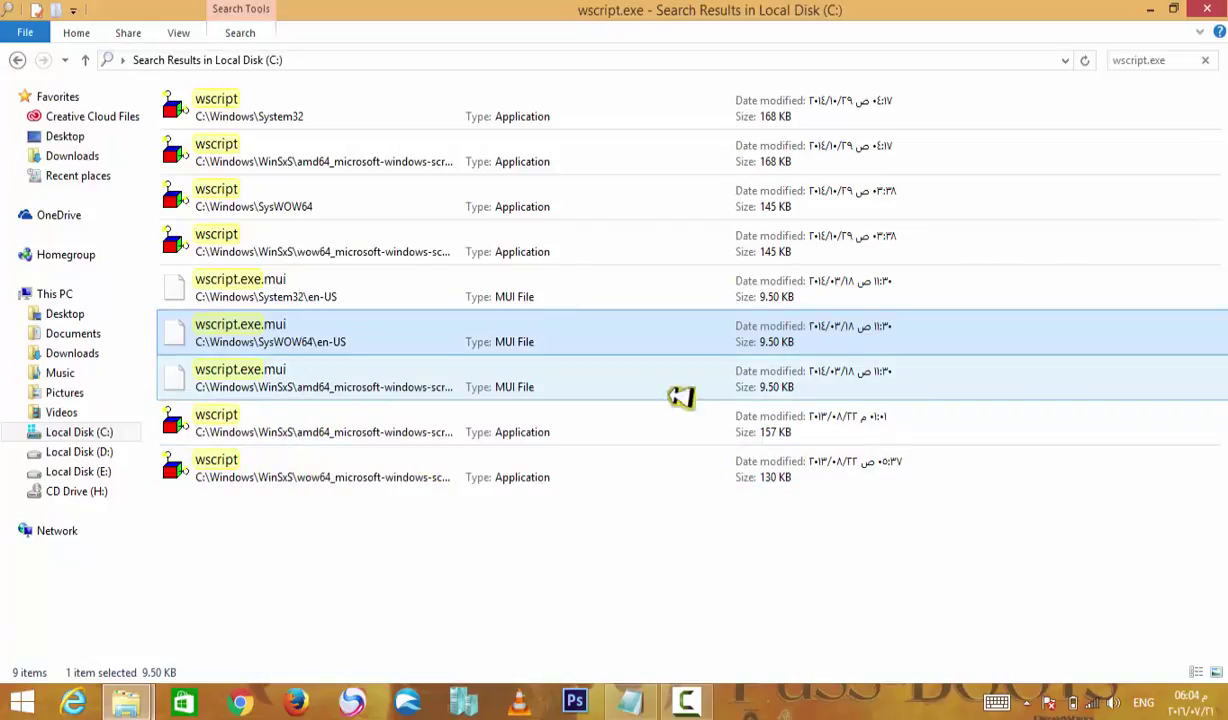
{"action": "left_click", "coordinate": [557, 393]}
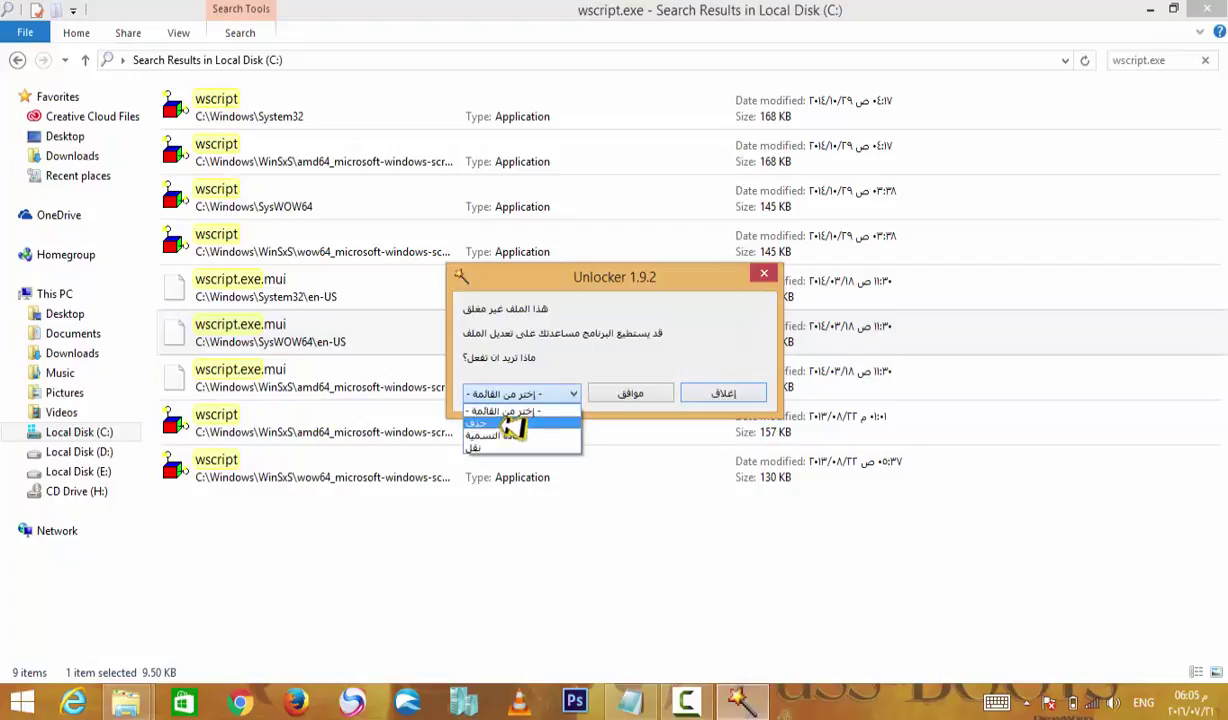
{"action": "left_click", "coordinate": [512, 424]}
{"action": "left_click", "coordinate": [630, 391]}
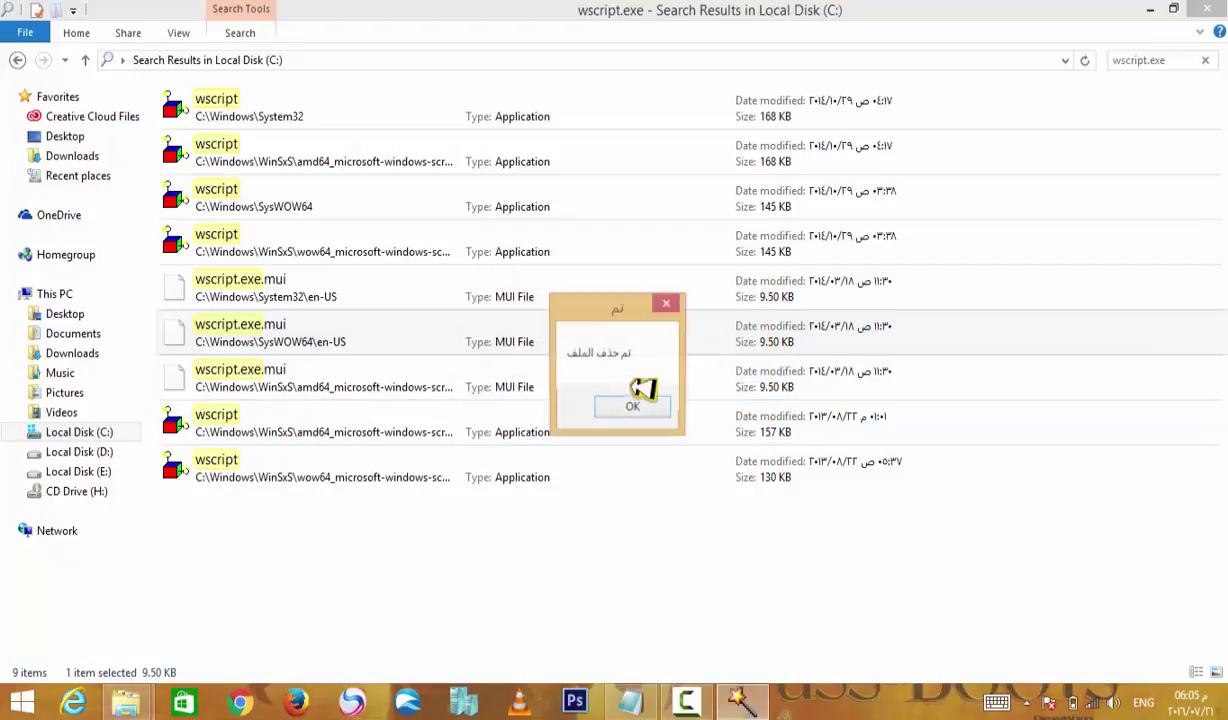
{"action": "left_click", "coordinate": [630, 410]}
Delete the wscript.exe.mui file in C:\Windows\System32\en-US with Unlocker, using its delete action (حذف)
{"action": "left_click", "coordinate": [310, 289]}
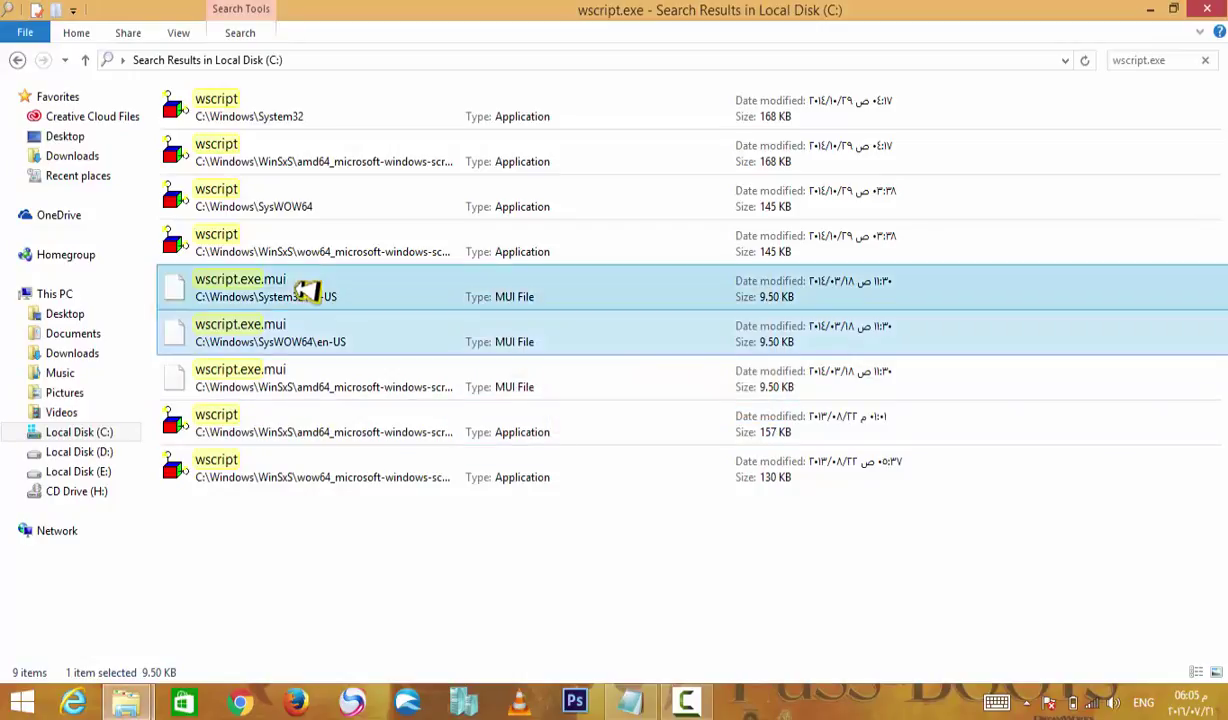
{"action": "right_click", "coordinate": [307, 290]}
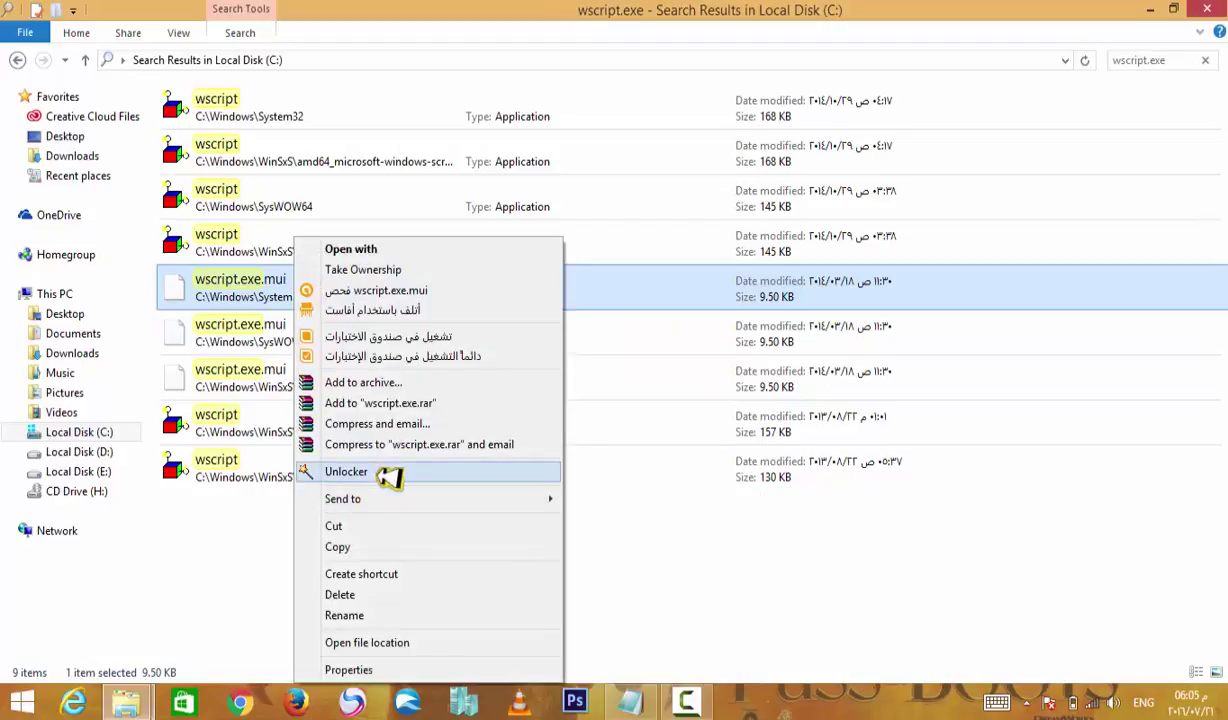
{"action": "left_click", "coordinate": [390, 473]}
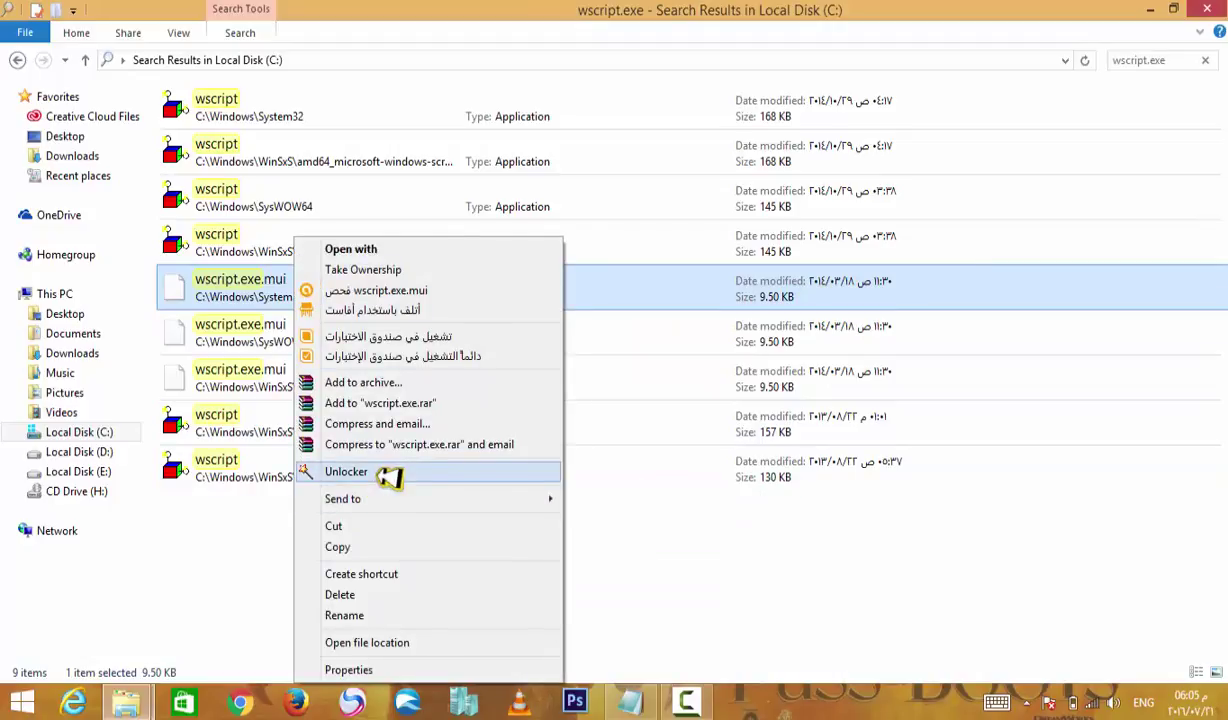
{"action": "left_click", "coordinate": [390, 473]}
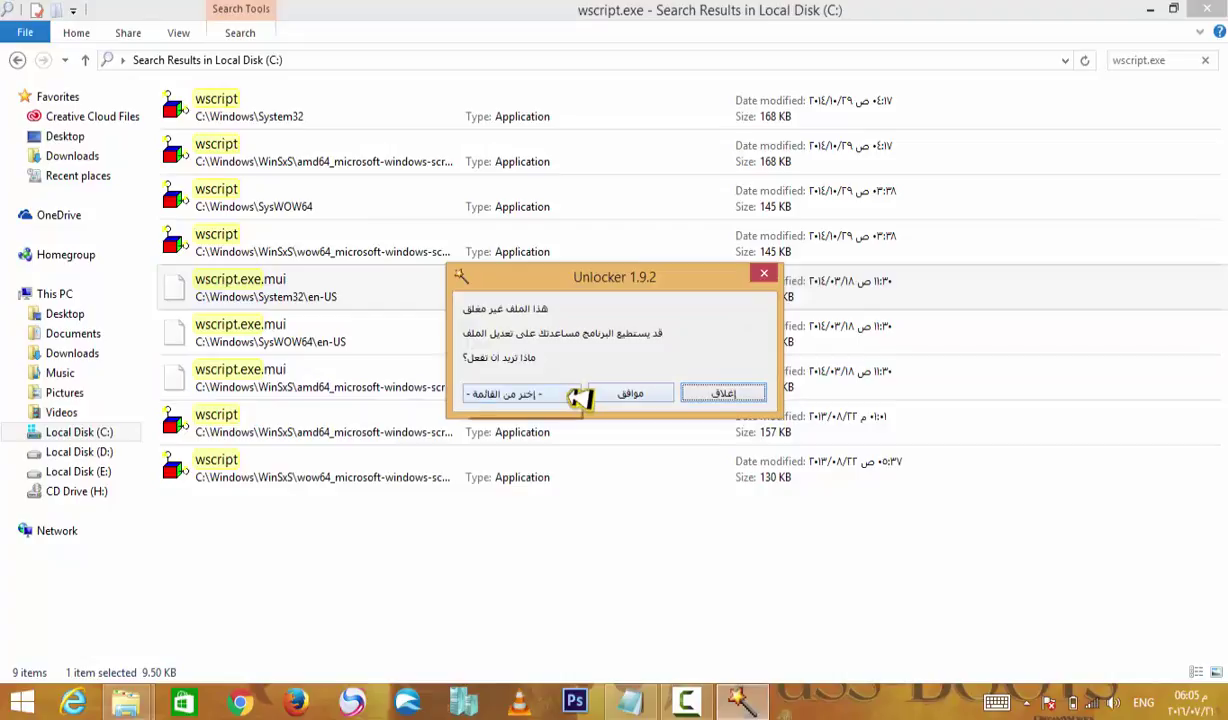
{"action": "left_click", "coordinate": [580, 398]}
{"action": "left_click", "coordinate": [560, 416]}
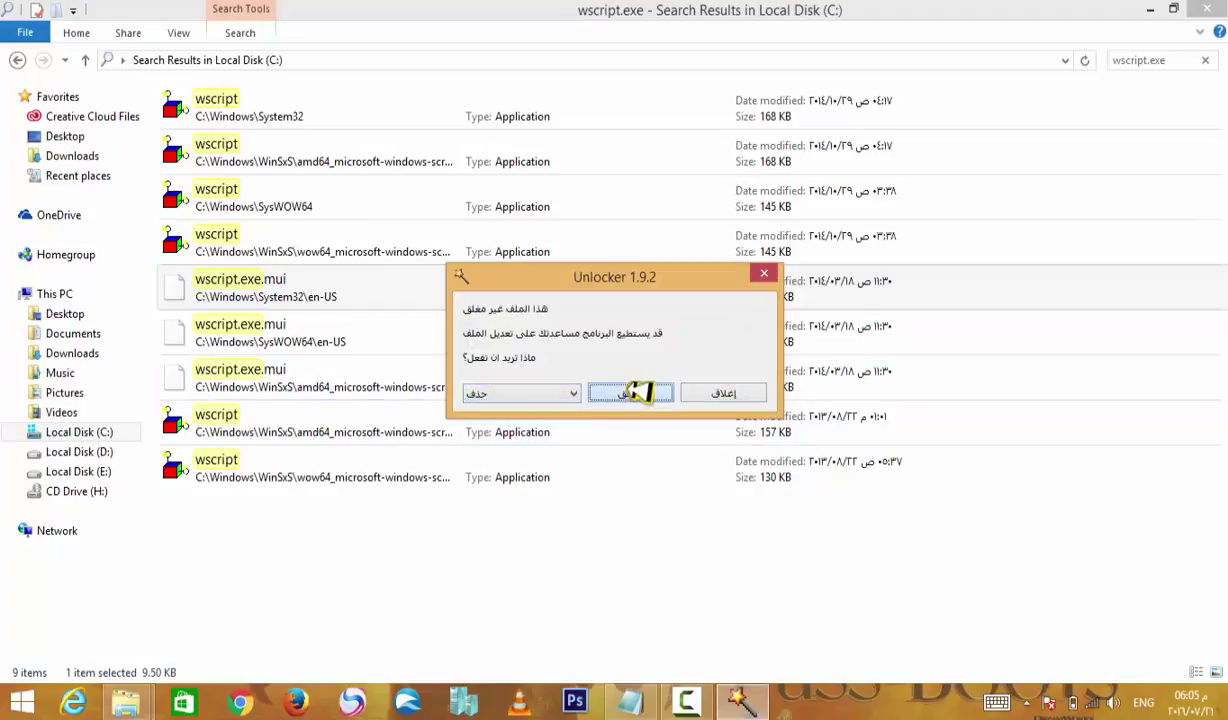
{"action": "left_click", "coordinate": [631, 393]}
{"action": "left_click", "coordinate": [633, 409]}
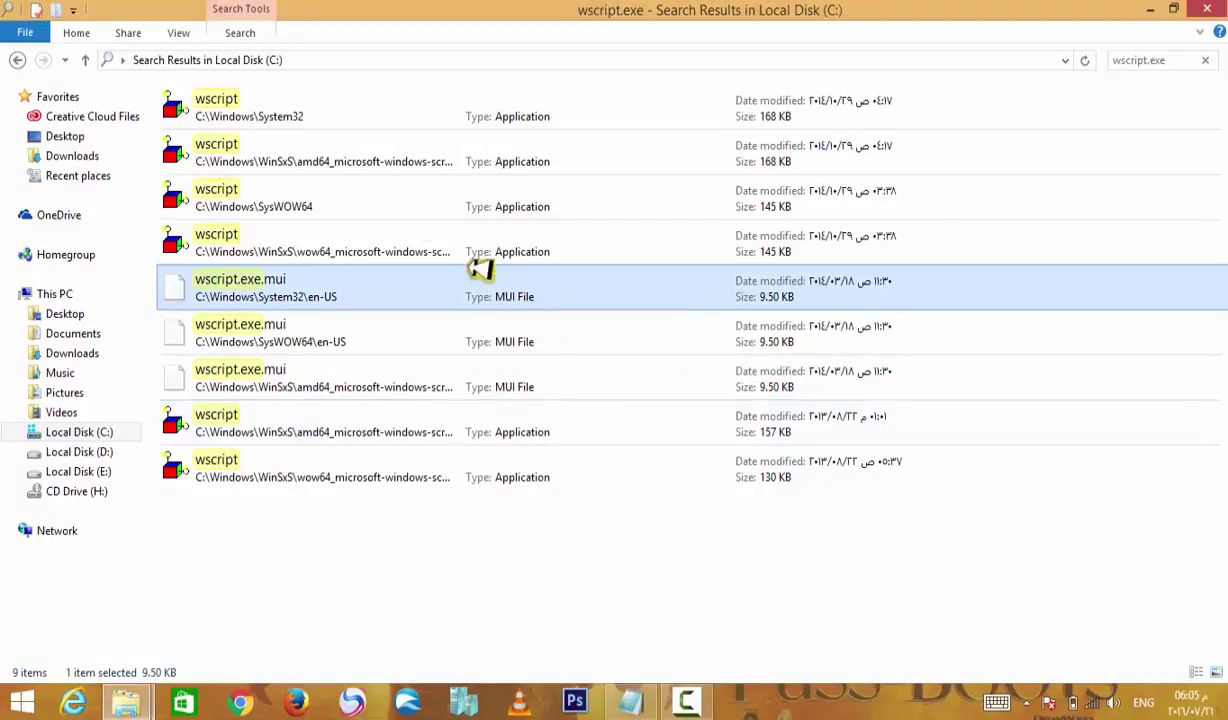
Refresh the wscript.exe search results on Local Disk (C:) and close the search window
{"action": "right_click", "coordinate": [518, 580]}
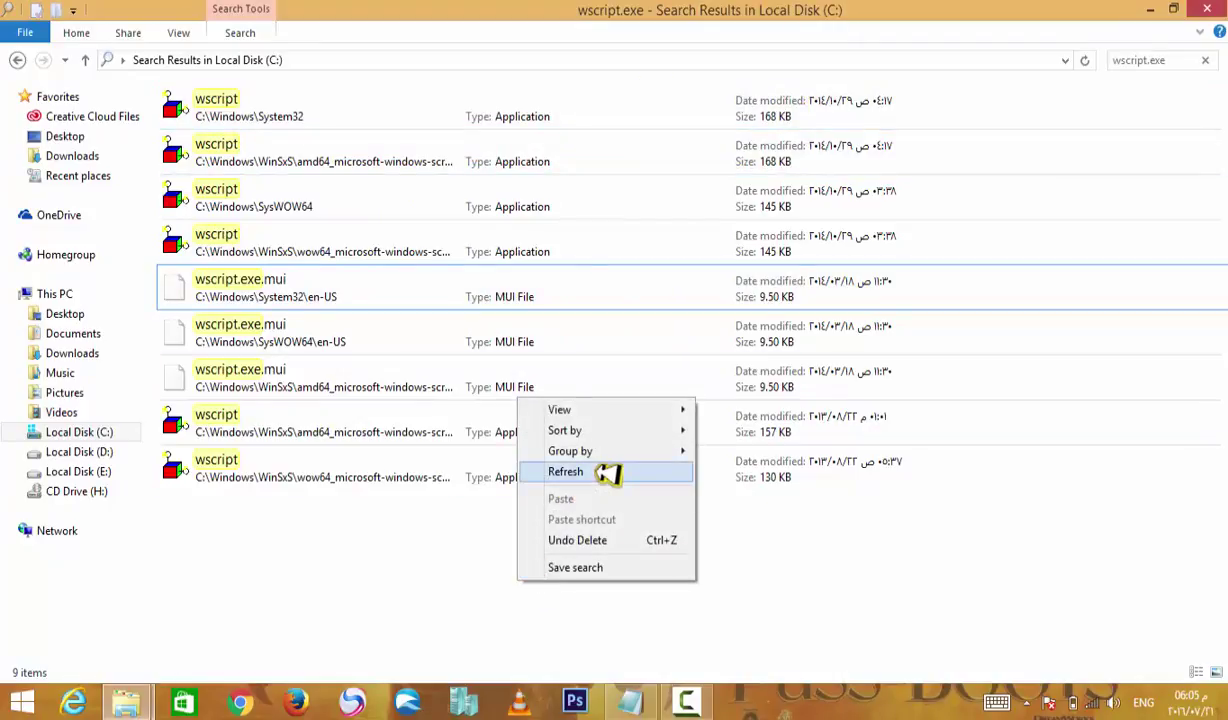
{"action": "left_click", "coordinate": [603, 473]}
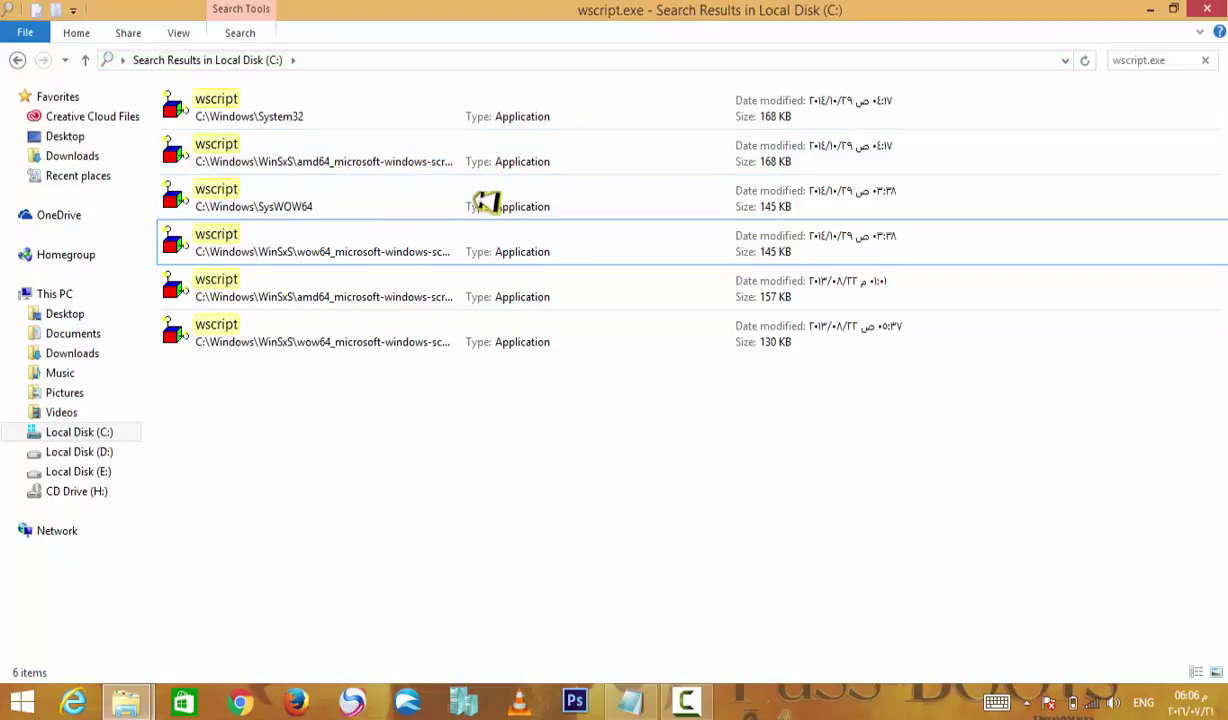
{"action": "left_click", "coordinate": [1213, 9]}
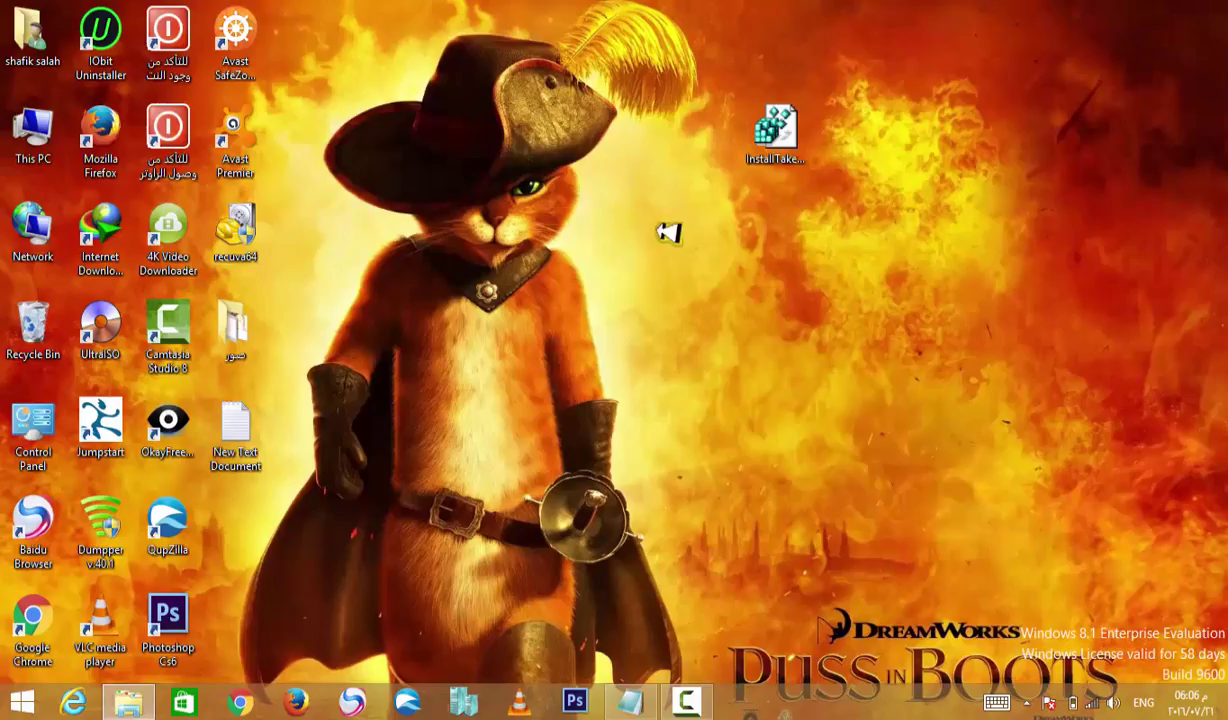
{"action": "right_click", "coordinate": [658, 232]}
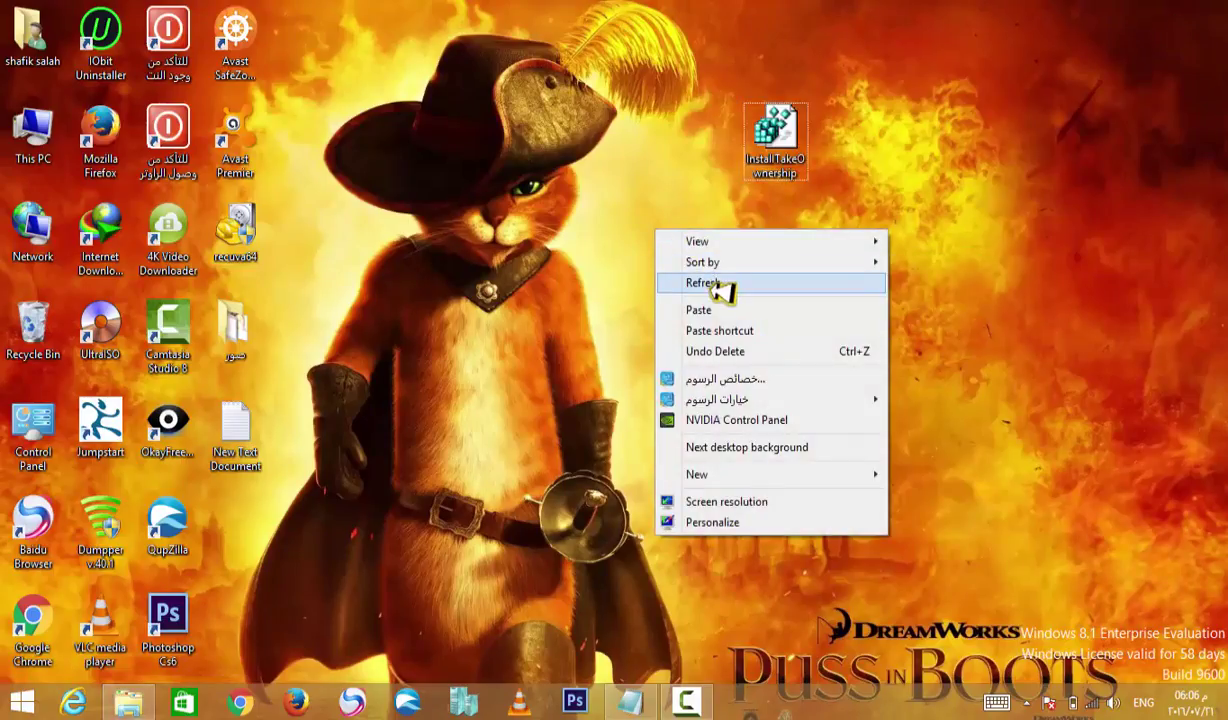
{"action": "left_click", "coordinate": [715, 287]}
{"action": "right_click", "coordinate": [722, 241]}
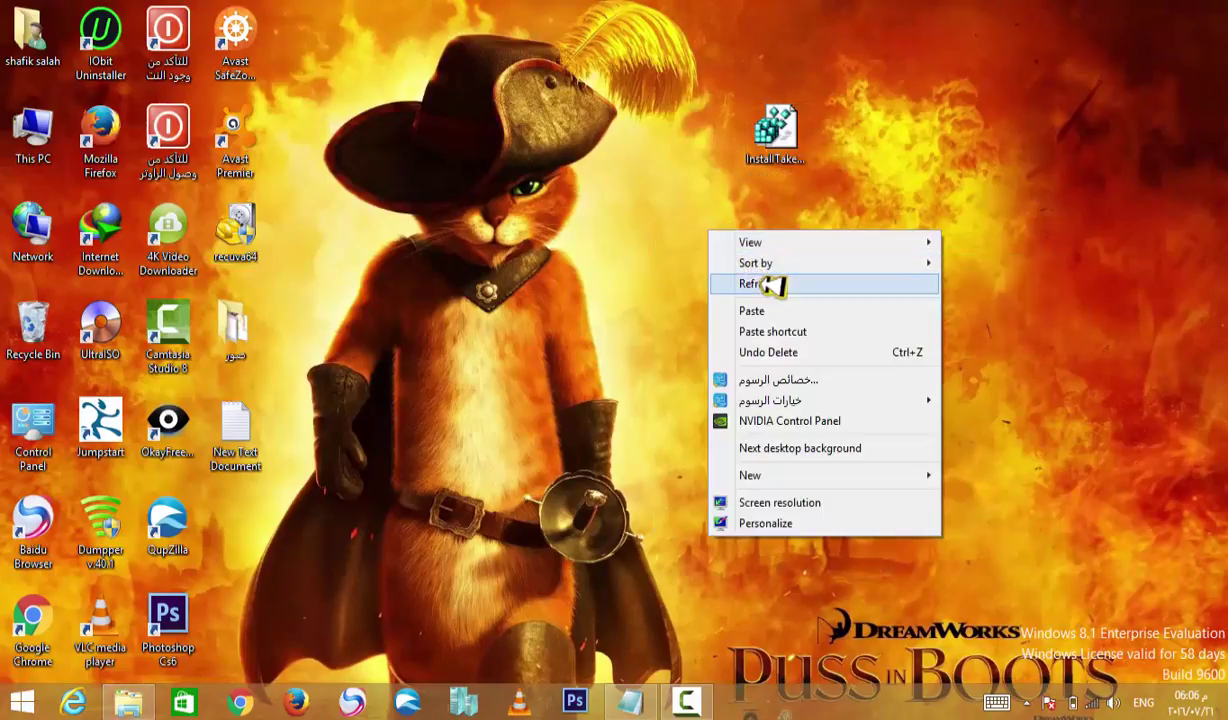
{"action": "left_click", "coordinate": [773, 282]}
{"action": "right_click", "coordinate": [870, 182]}
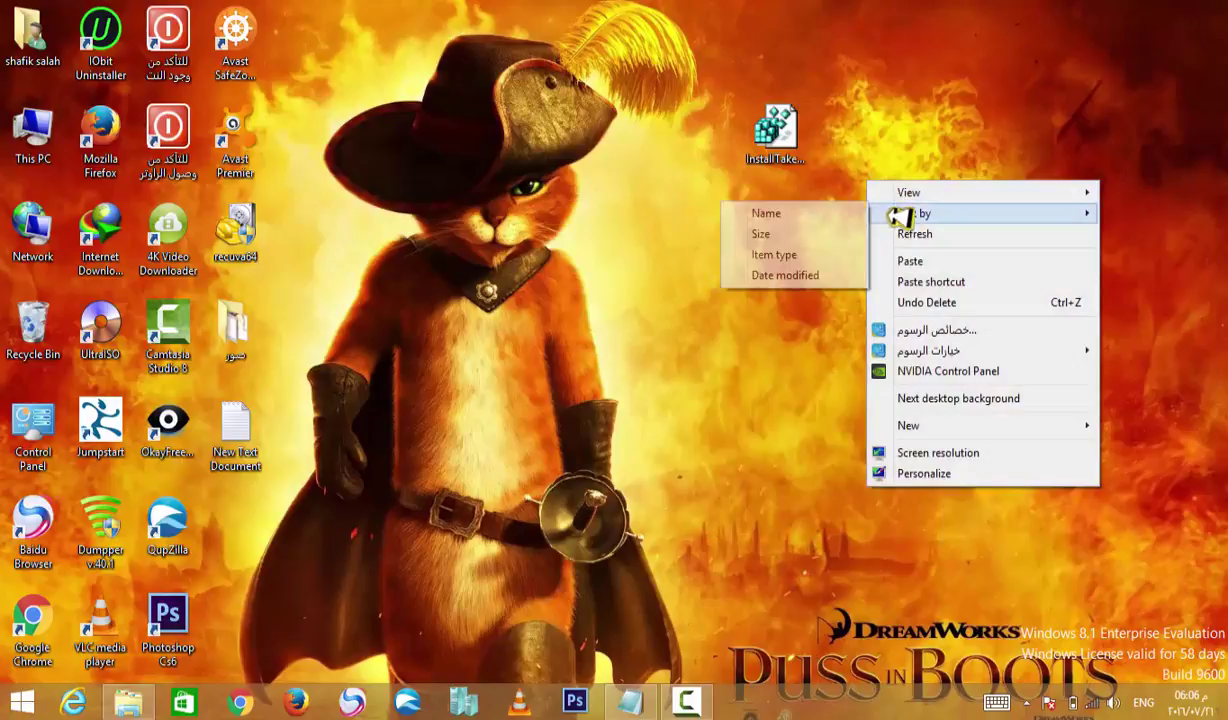
{"action": "left_click", "coordinate": [898, 238]}
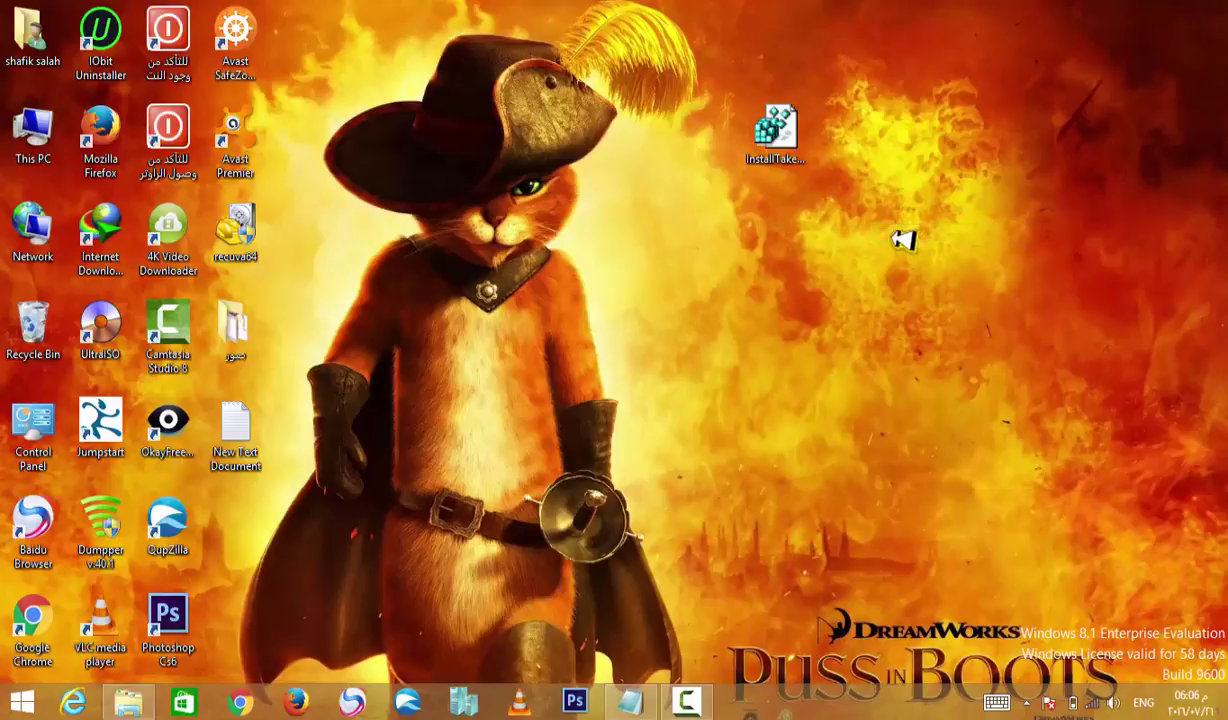
{"action": "right_click", "coordinate": [903, 240]}
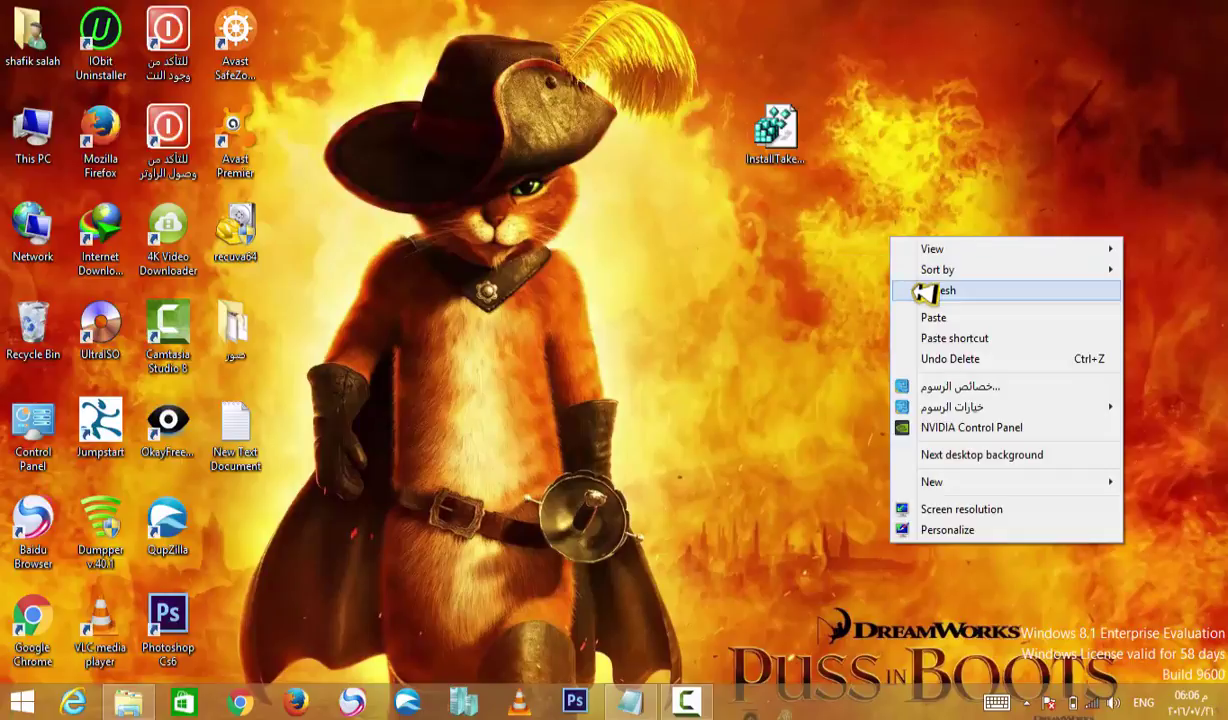
{"action": "left_click", "coordinate": [922, 285]}
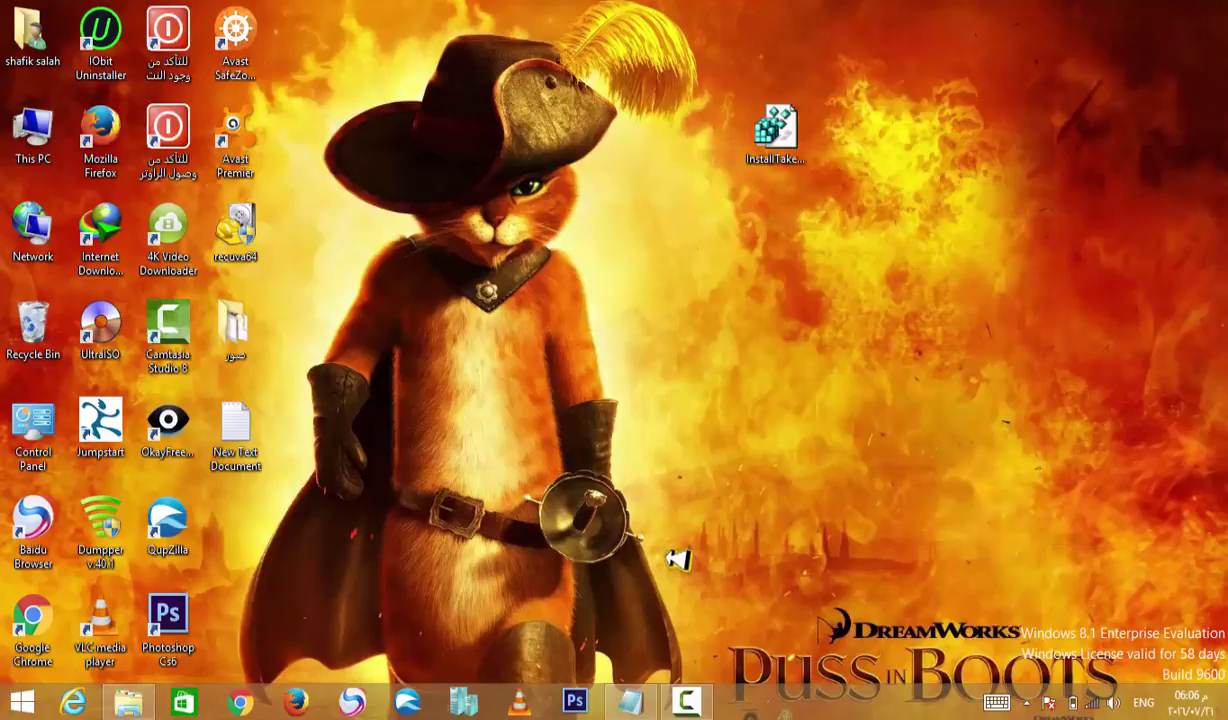
{"action": "left_click", "coordinate": [686, 702]}
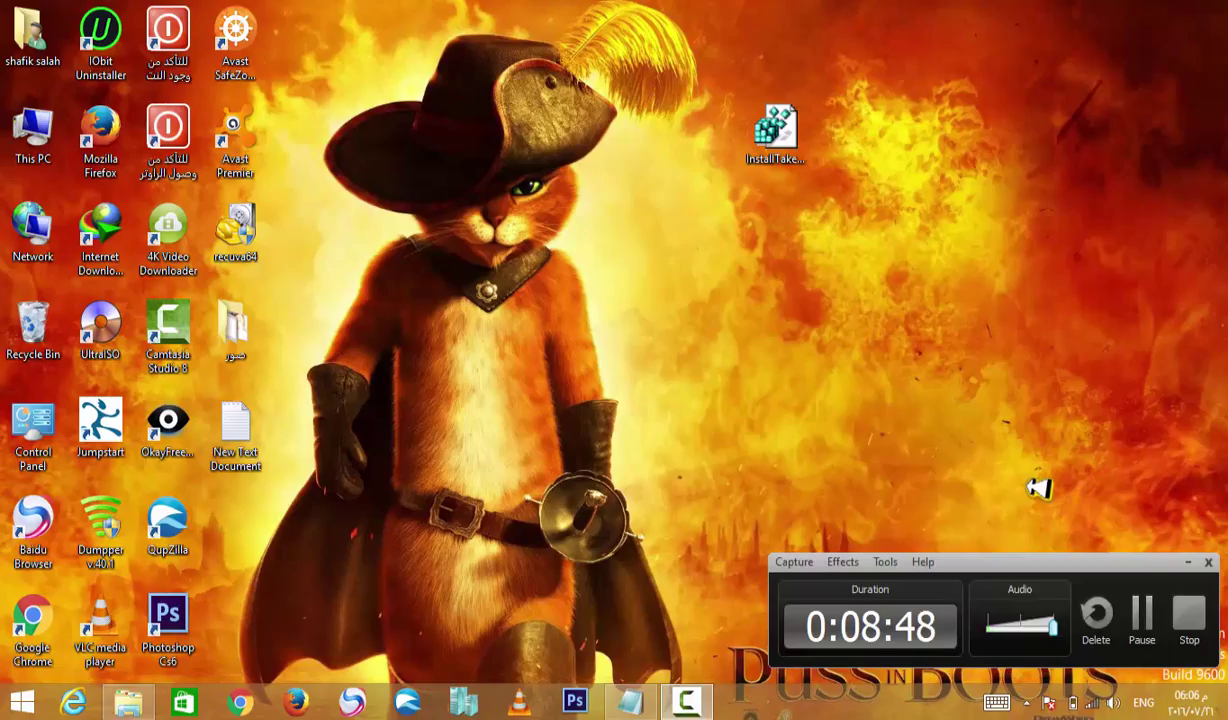
{"action": "left_click", "coordinate": [1182, 624]}
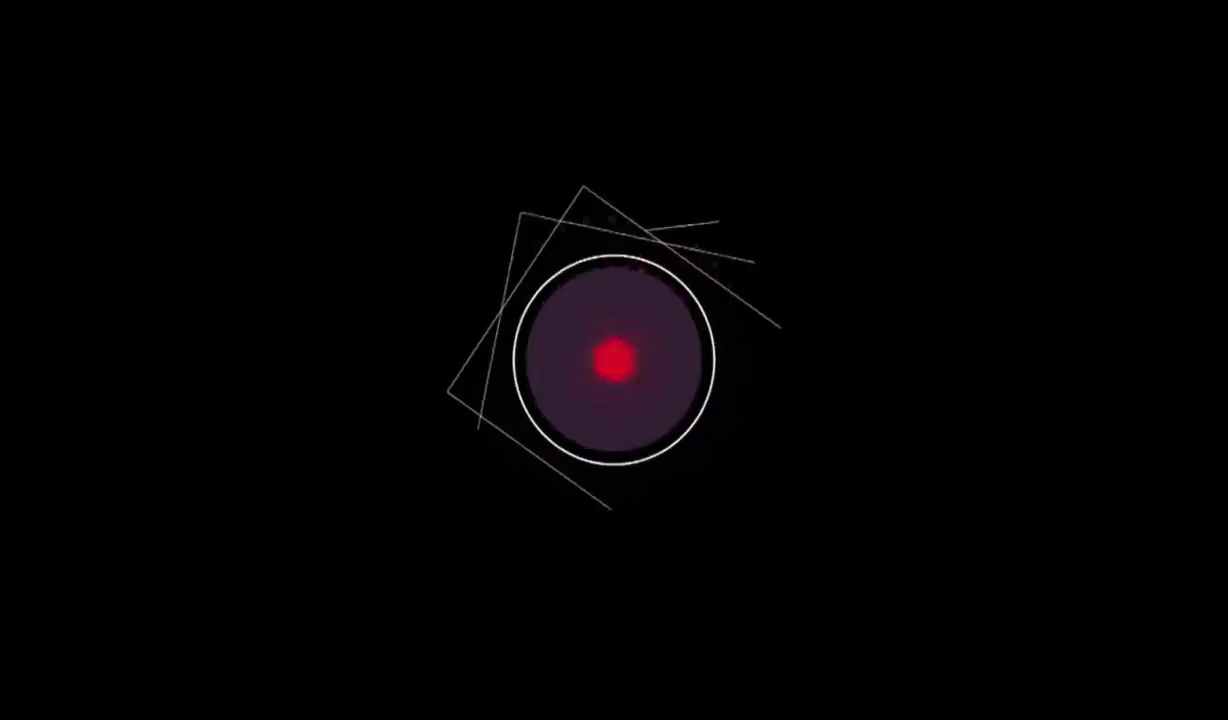